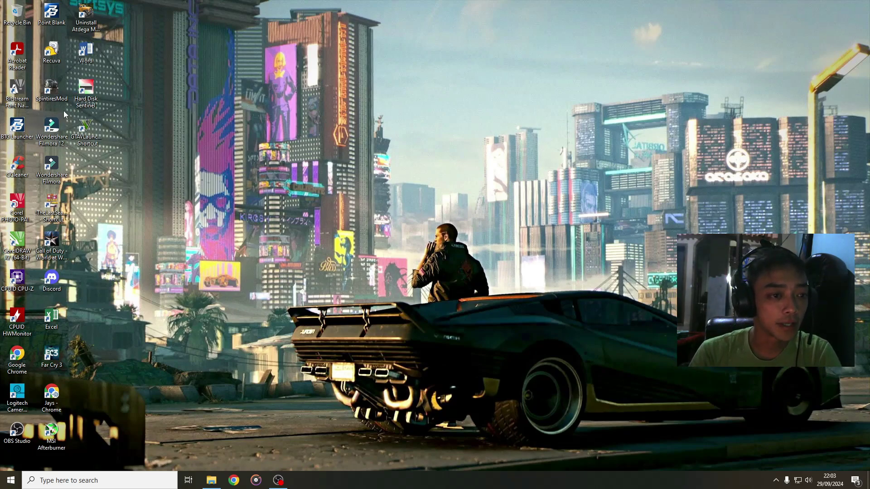
- Open Wondershare Filmora and import the "Warriyo Mortals feat Laura Brehm Future Trap NCS" song from the Backsound folder
drag(63, 111, 52, 183)
click(164, 180)
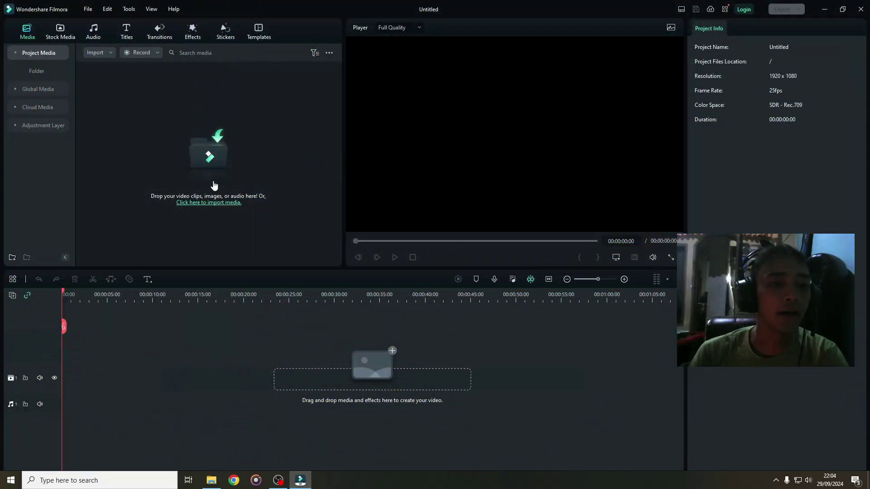
click(213, 202)
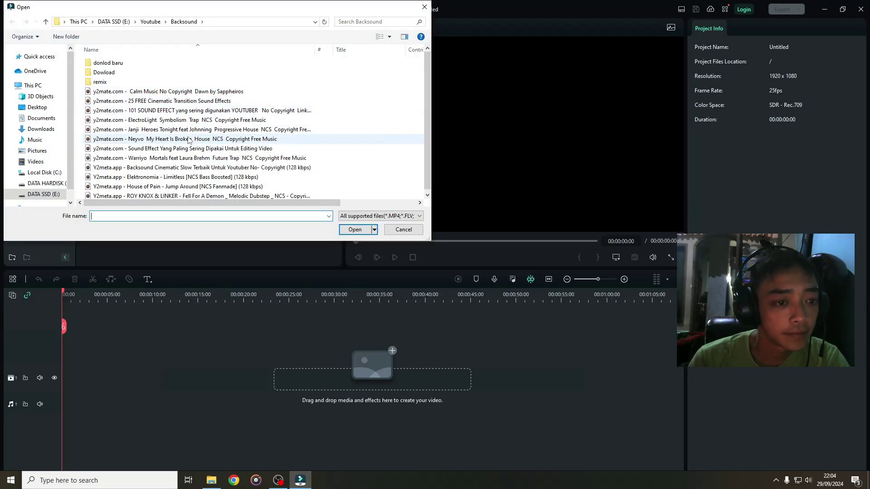
click(171, 158)
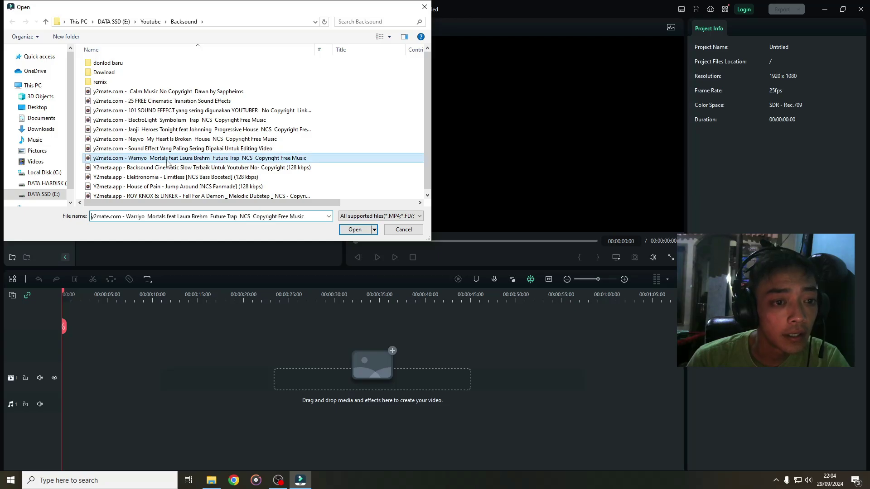
click(355, 230)
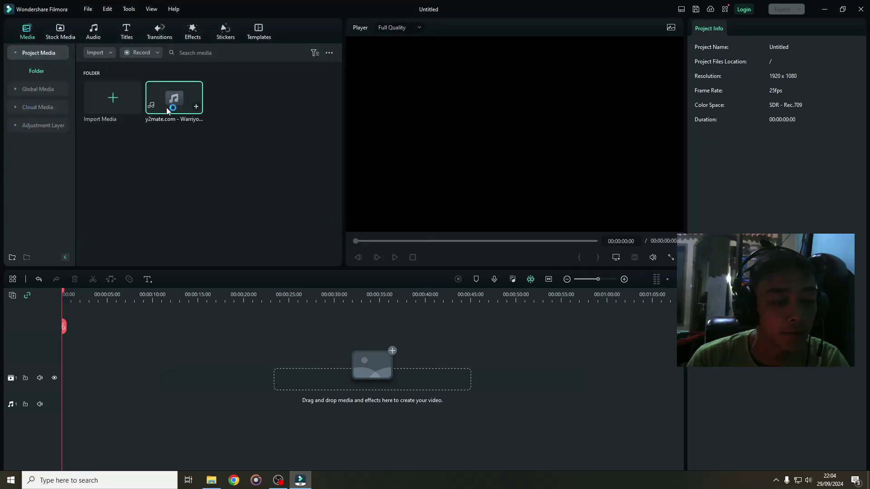
- Place the imported song at the start of the audio track and play back its opening
drag(168, 111, 71, 402)
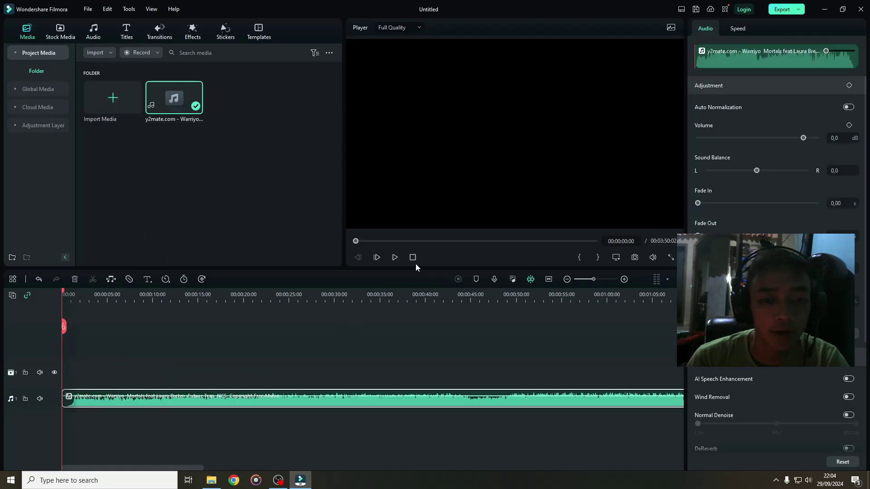
click(394, 261)
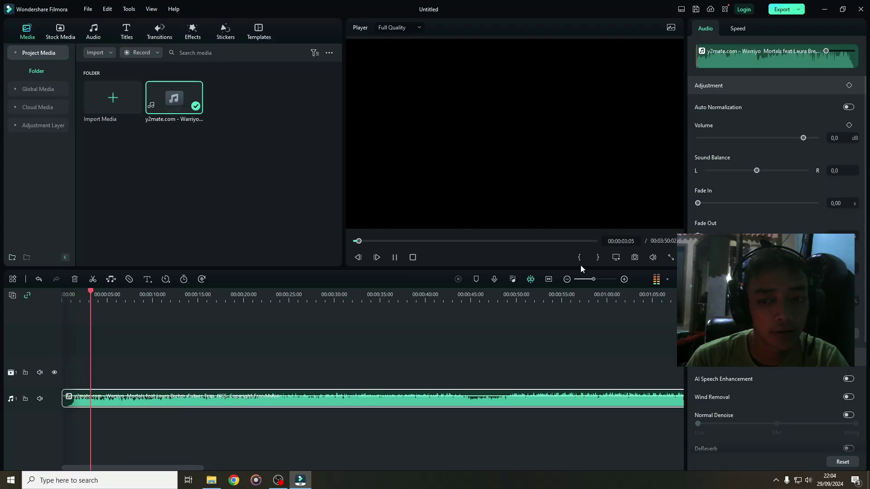
mouse_move(651, 259)
click(653, 242)
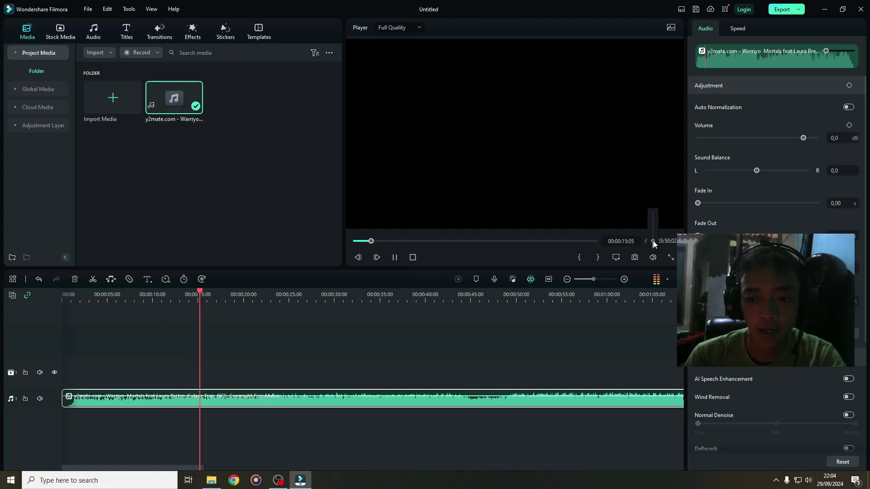
click(396, 258)
- Split the song at 00:00:01:06 and delete the short piece before the cut
click(73, 295)
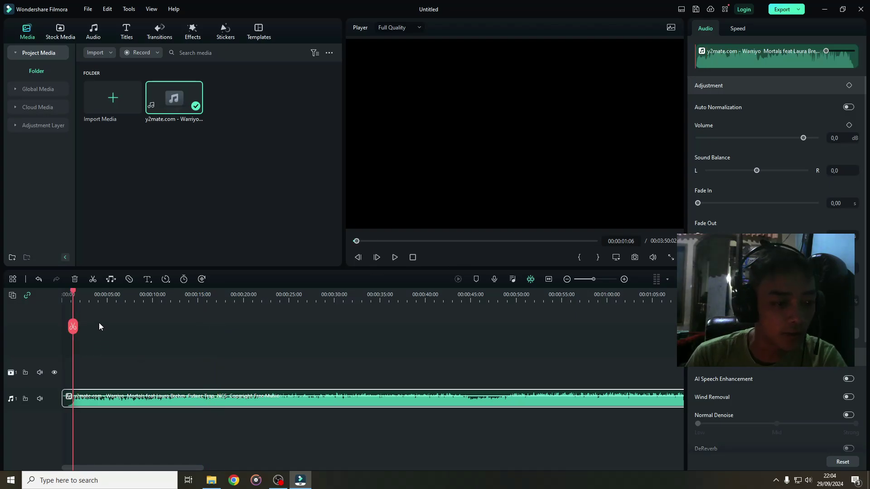
click(92, 280)
click(69, 406)
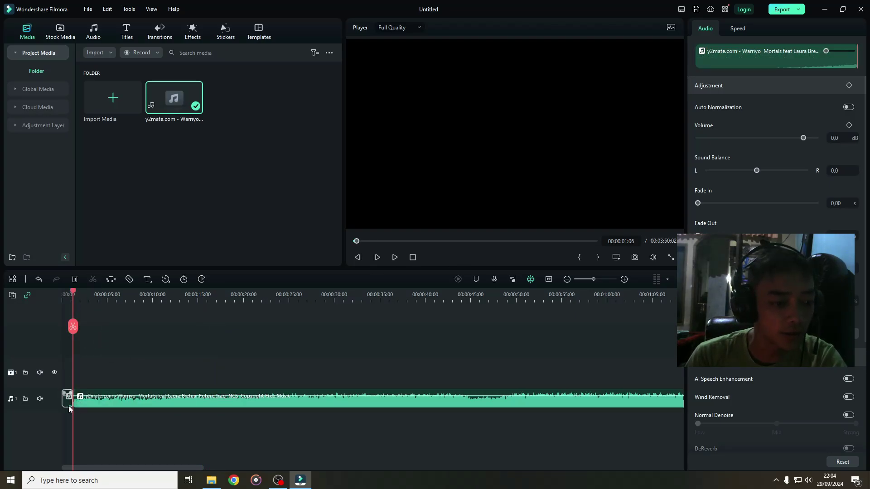
key(Delete)
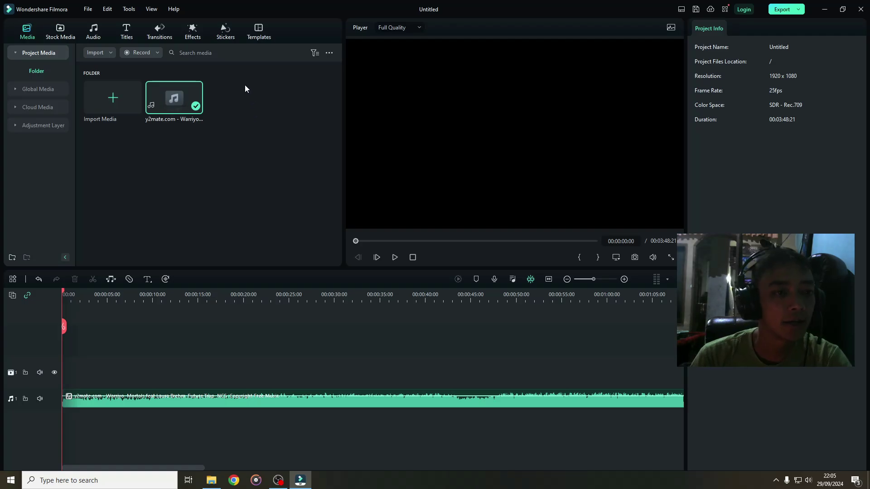
- Import the los-santos-los-angeles wallpaper image from the Data > Foto > Wallpaper folder on DATA SSD (E:)
click(201, 33)
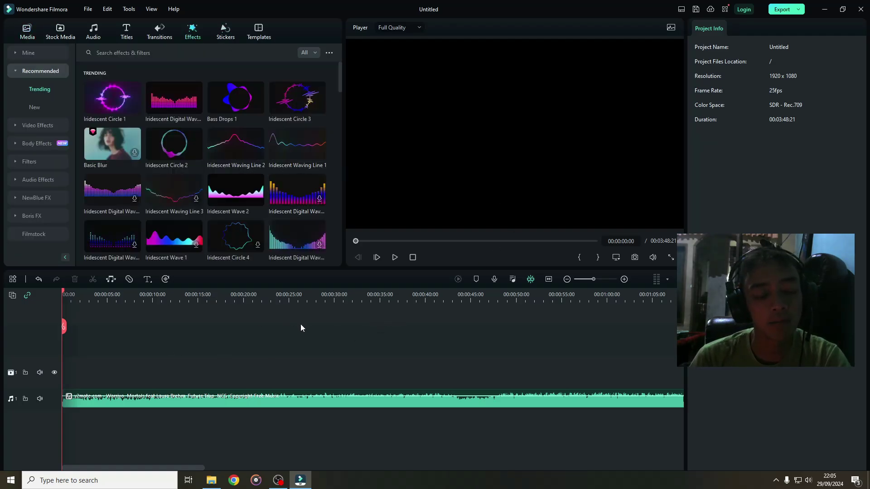
click(27, 32)
click(119, 100)
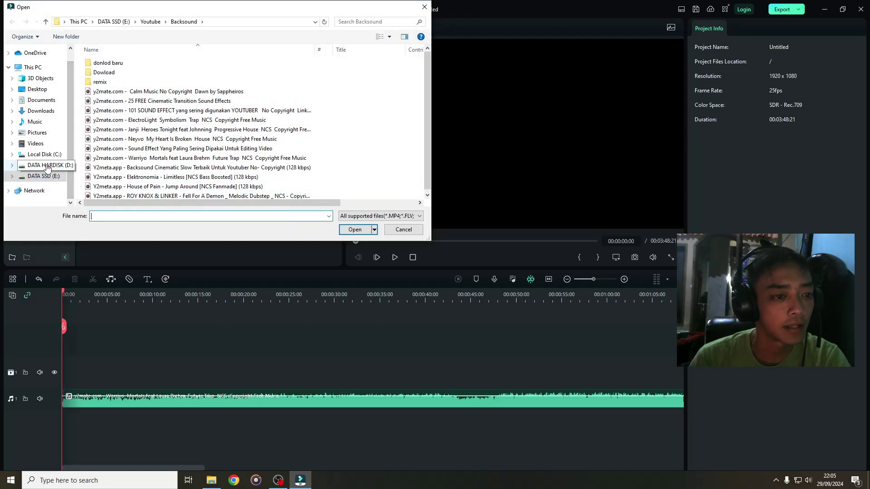
click(45, 176)
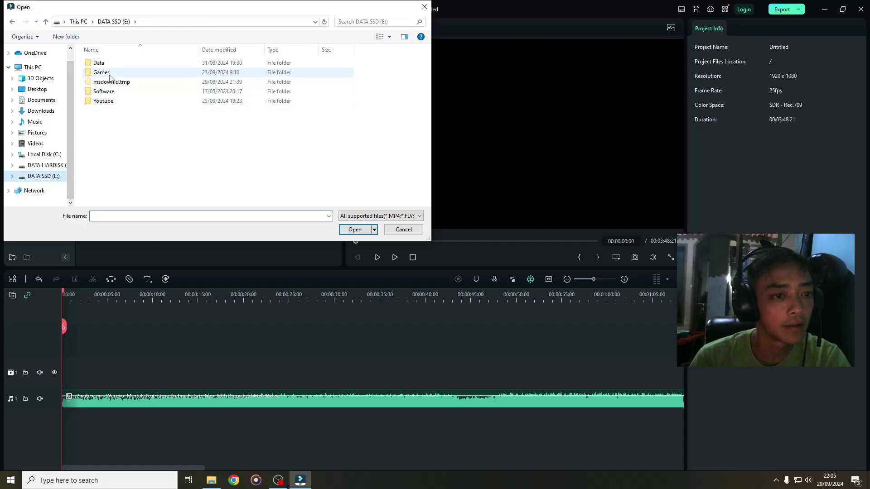
double_click(108, 64)
double_click(140, 86)
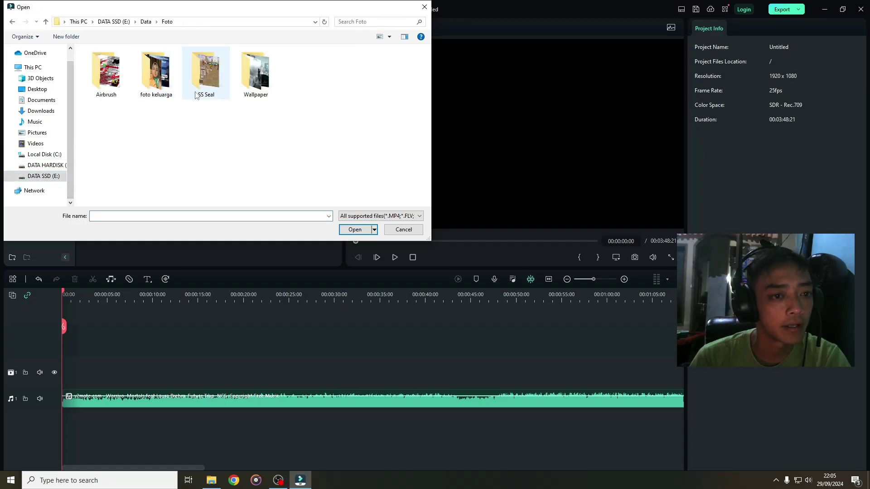
double_click(253, 70)
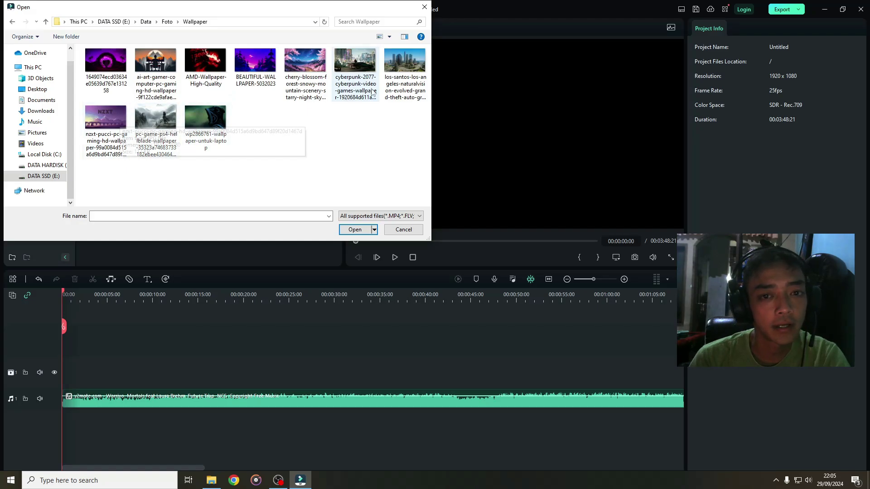
double_click(404, 71)
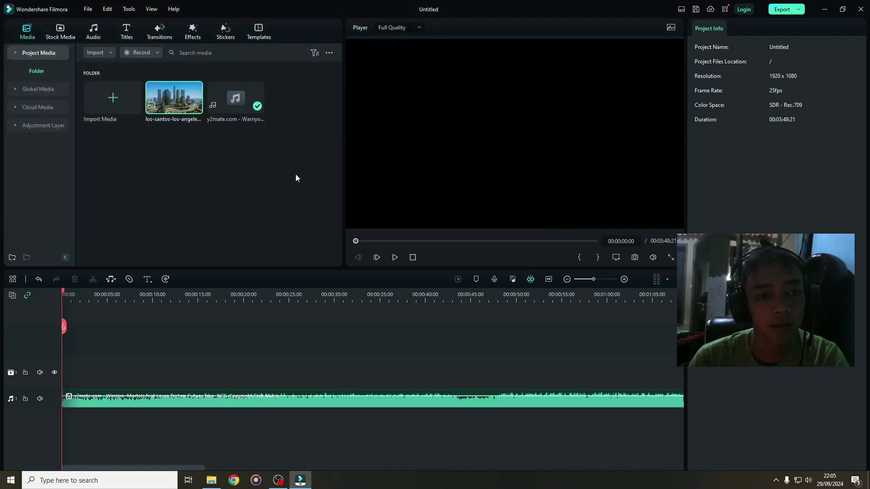
- Place the los-santos image at the start of the video track and extend it to the end of the song
drag(194, 107, 104, 369)
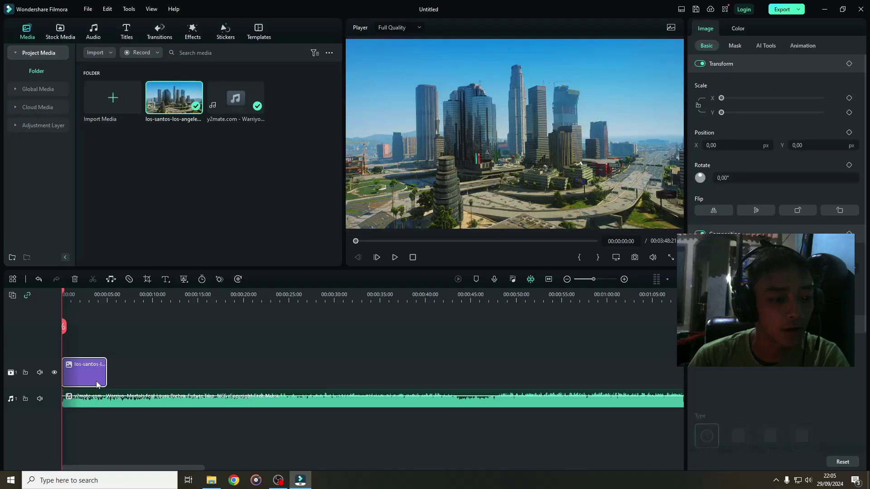
scroll(324, 297, down, 3)
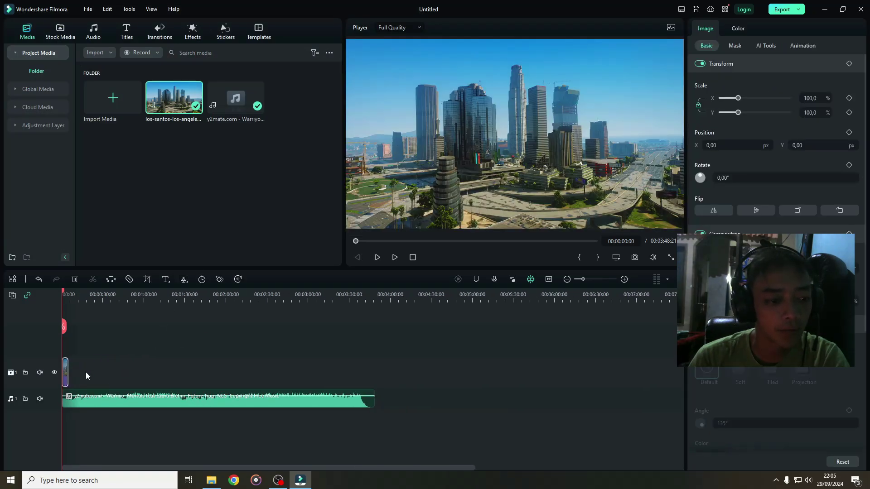
drag(87, 375, 373, 377)
click(66, 373)
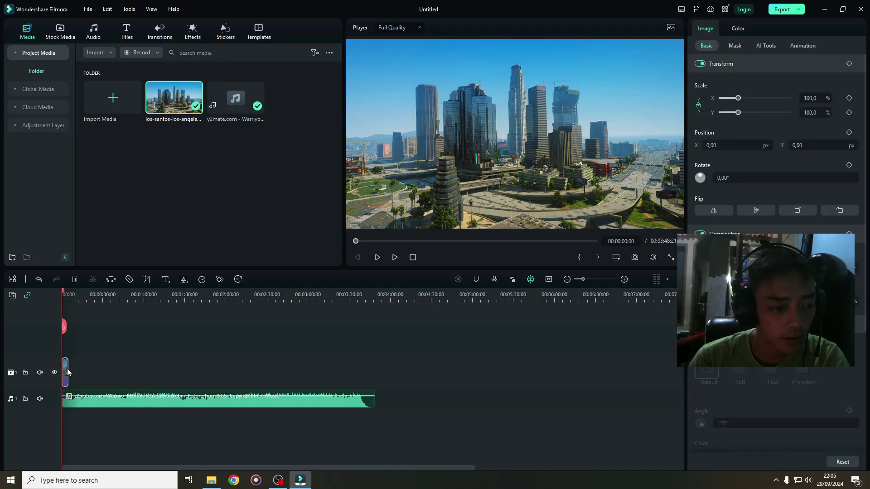
drag(67, 369, 376, 384)
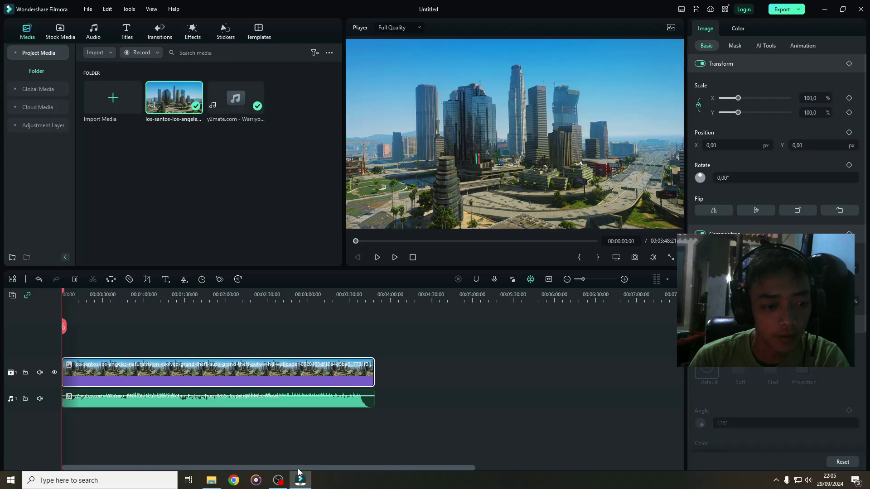
- Add the Iridescent Waving Line 2 audio visualizer effect on a track above the image, starting at 00:00
scroll(288, 390, up, 5)
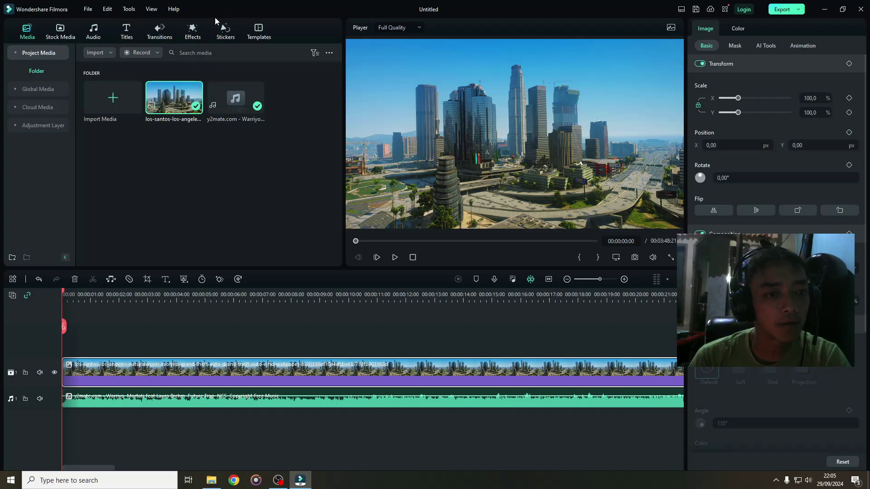
click(193, 37)
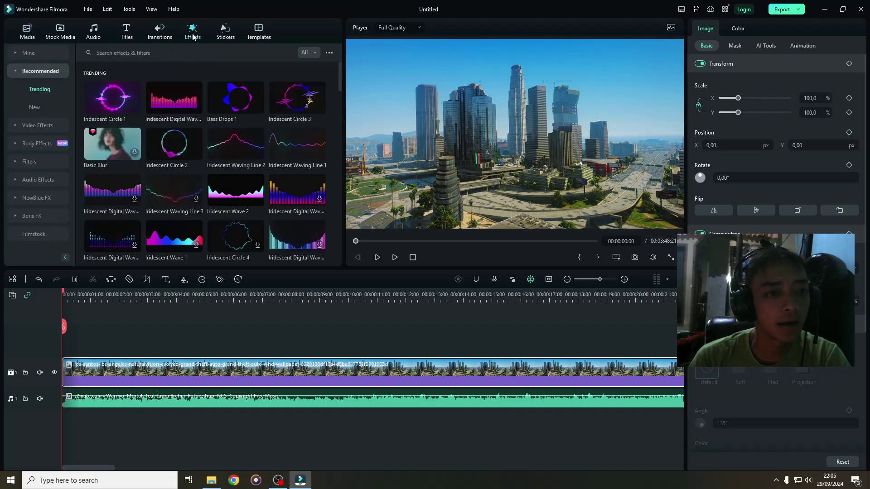
click(26, 74)
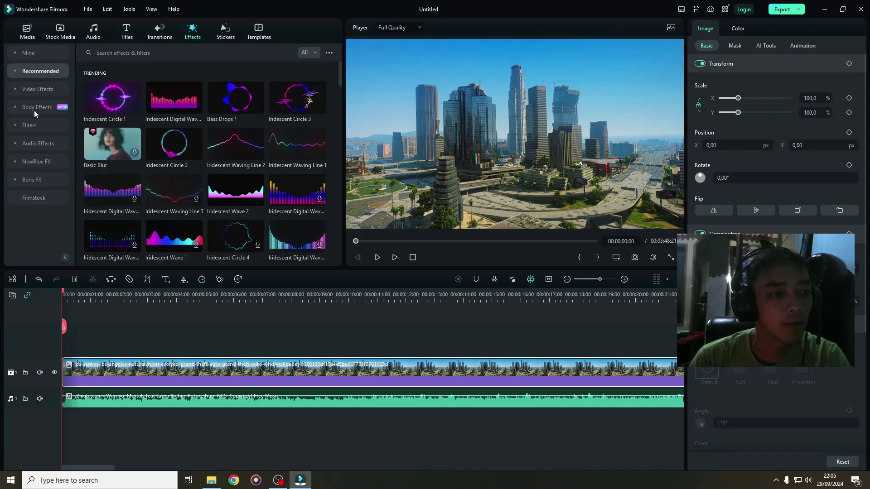
click(16, 143)
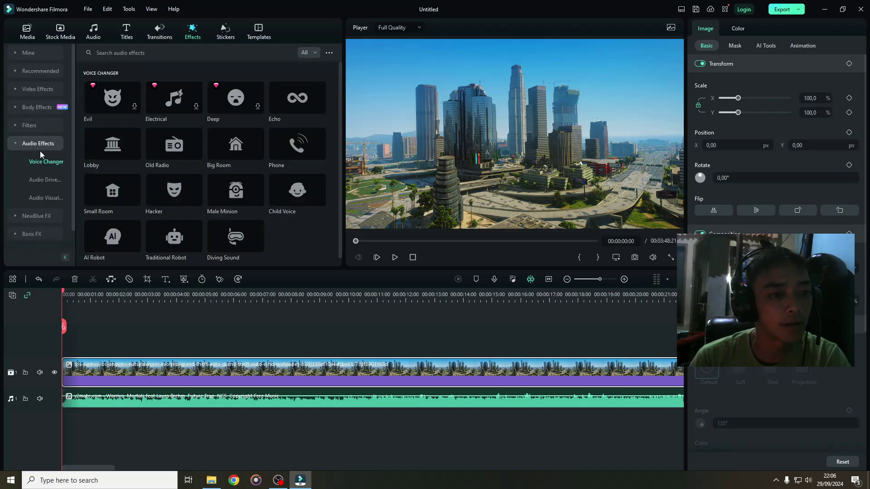
click(46, 198)
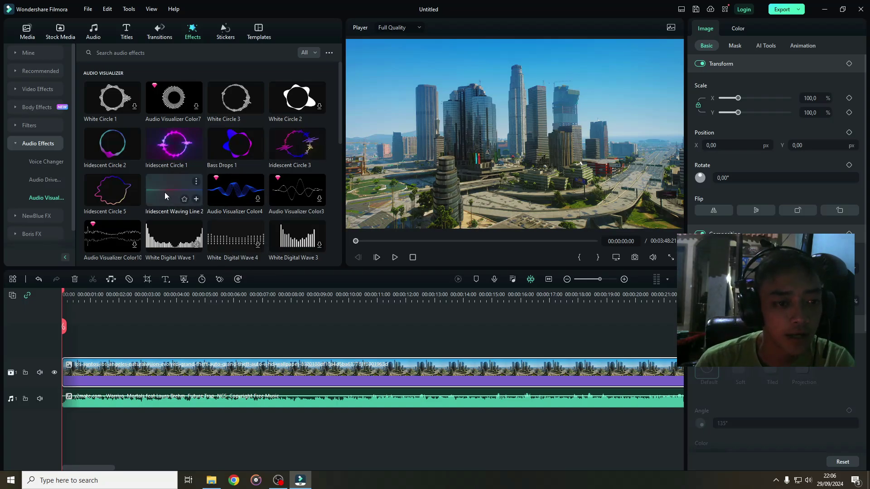
drag(169, 192, 64, 348)
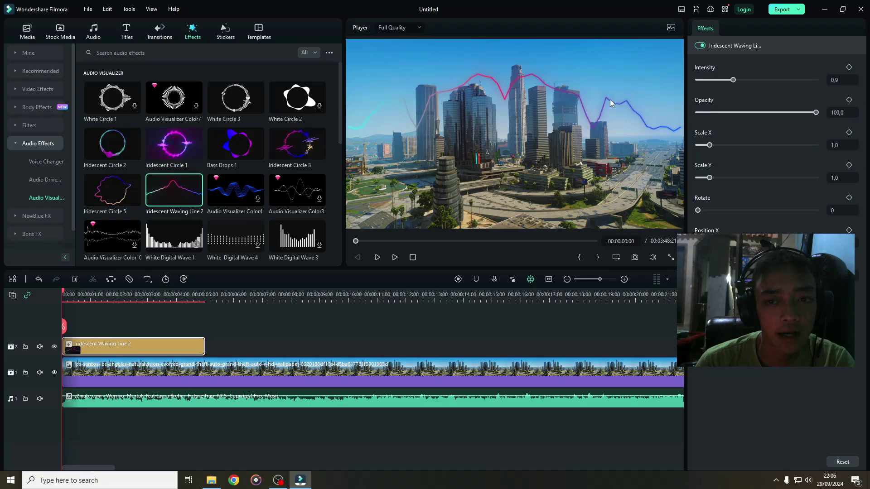
- Add the Iridescent Circle 3 visualizer on a track above the waving line and preview both effects
drag(287, 146, 70, 331)
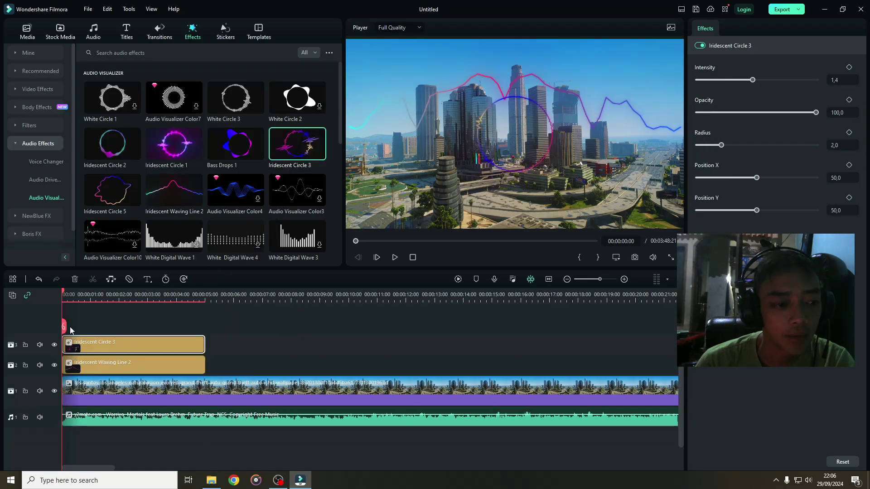
click(194, 362)
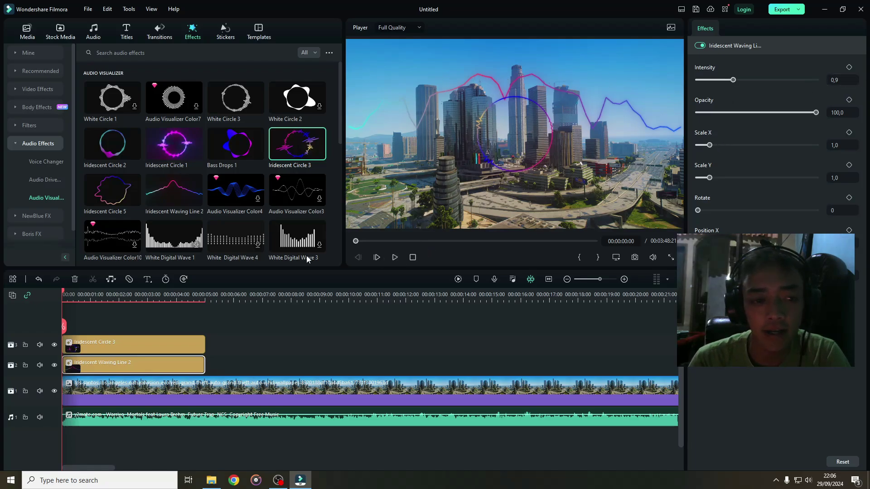
click(395, 258)
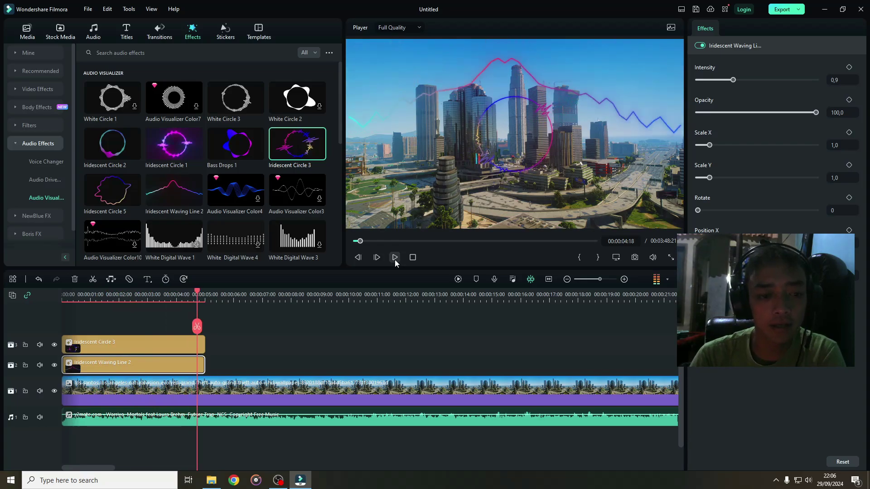
click(394, 259)
- Extend the Iridescent Waving Line 2 effect to the end of the song at 00:03:48:21
scroll(349, 299, down, 10)
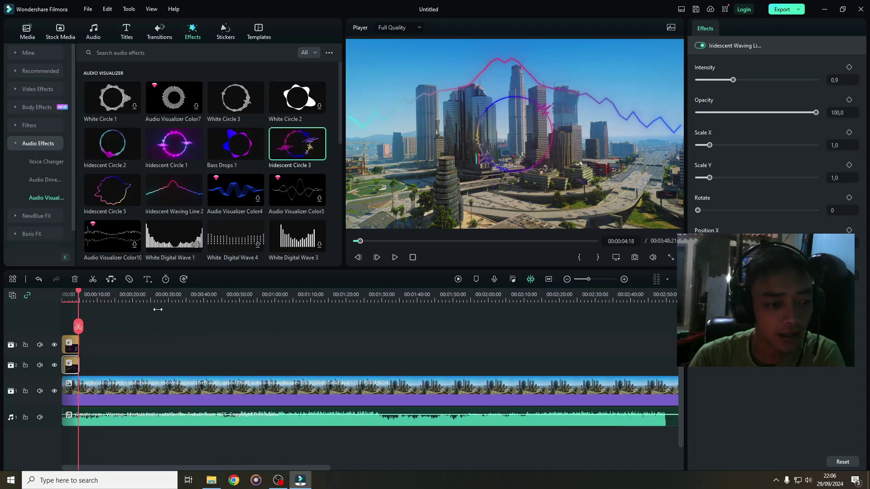
drag(69, 363, 542, 368)
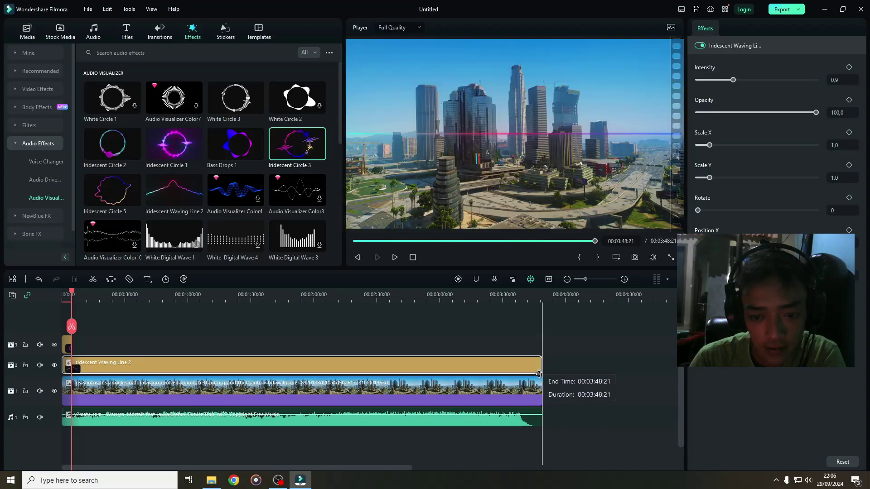
- Extend the Iridescent Circle 3 effect to the end of the song, and delete it from the timeline
drag(68, 346, 542, 348)
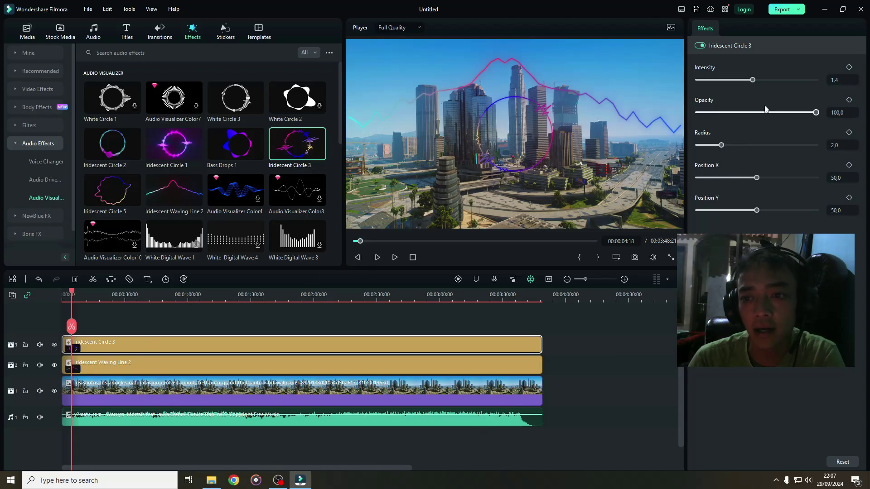
click(182, 365)
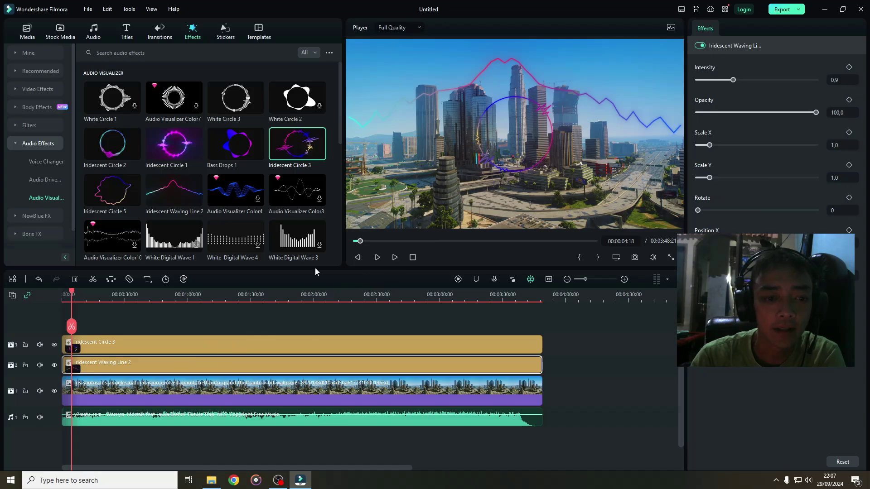
click(247, 333)
click(281, 345)
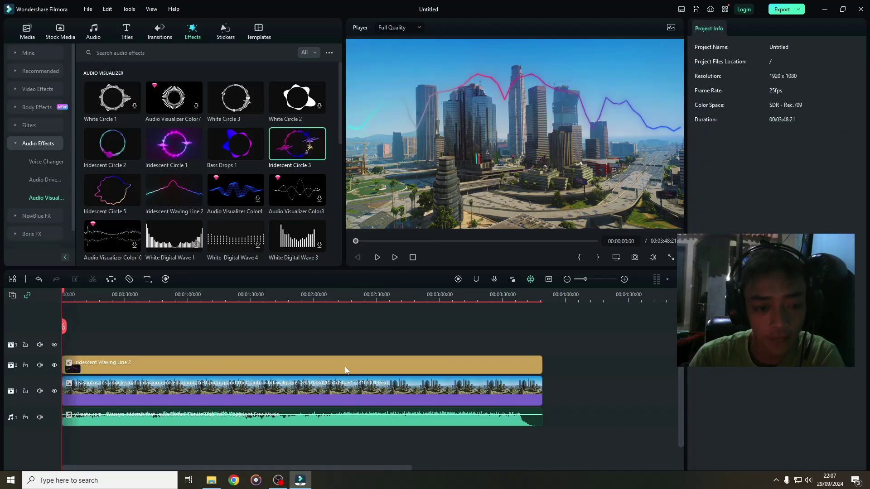
key(Delete)
click(491, 120)
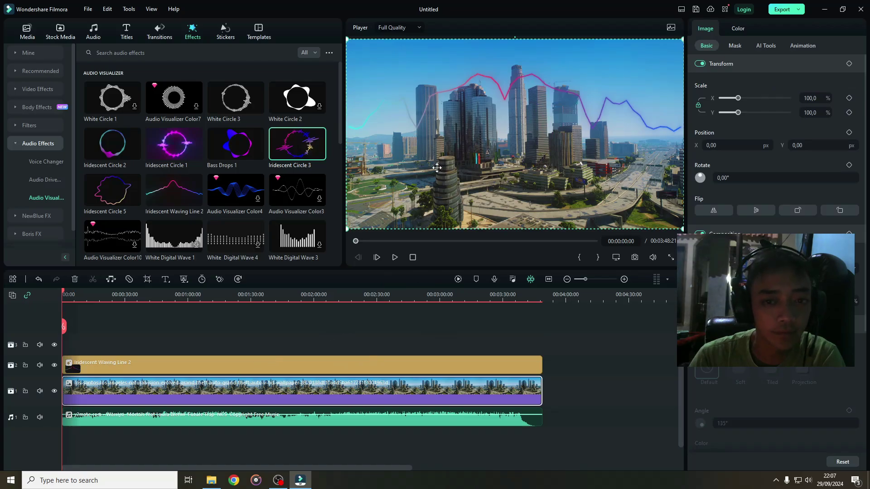
- Set the intensity of the Iridescent Waving Line 2 effect to 0.3 and check it during playback
click(299, 364)
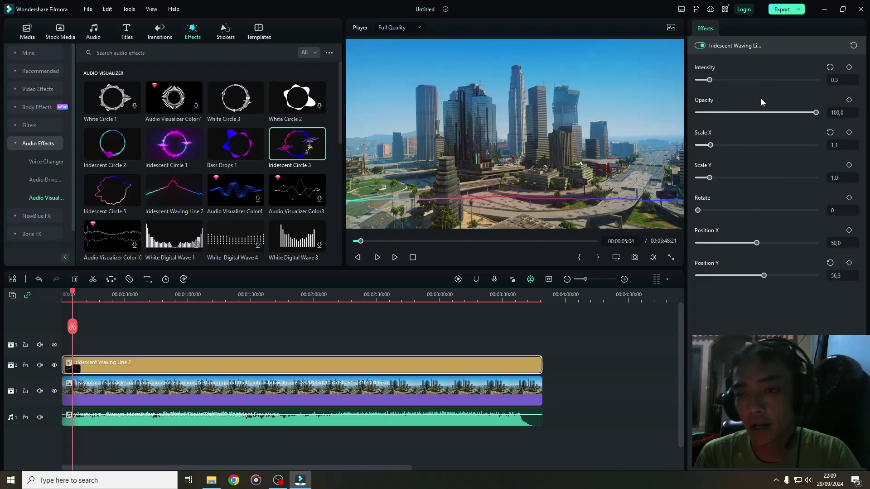
click(713, 81)
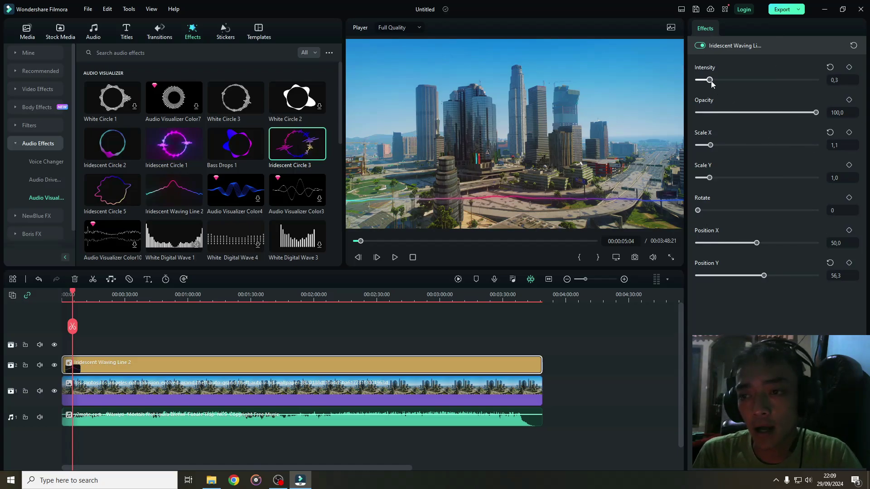
drag(713, 82, 728, 86)
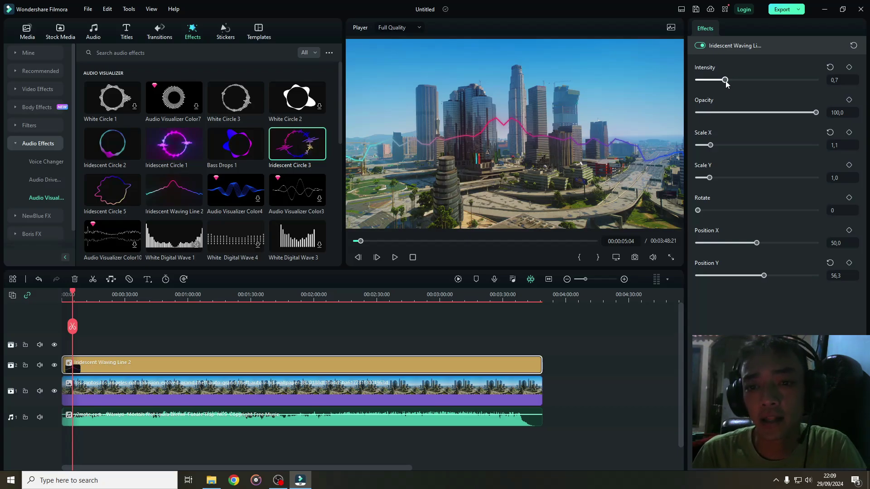
drag(726, 83, 716, 83)
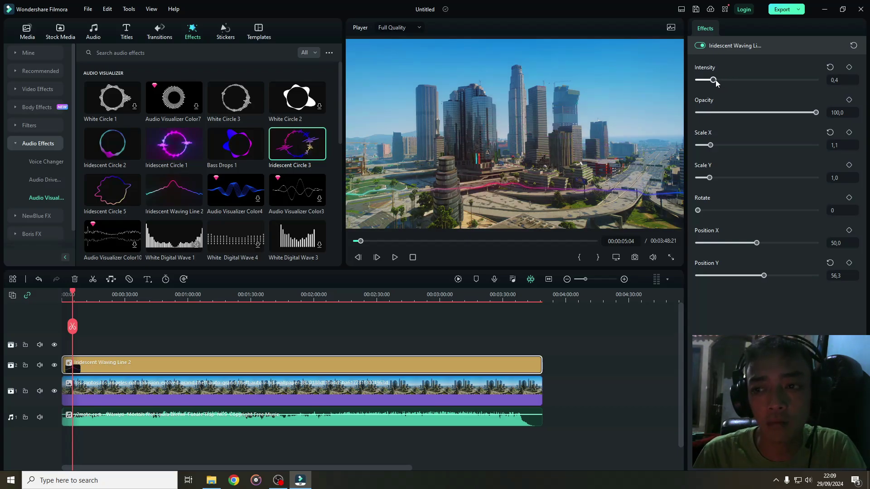
click(393, 261)
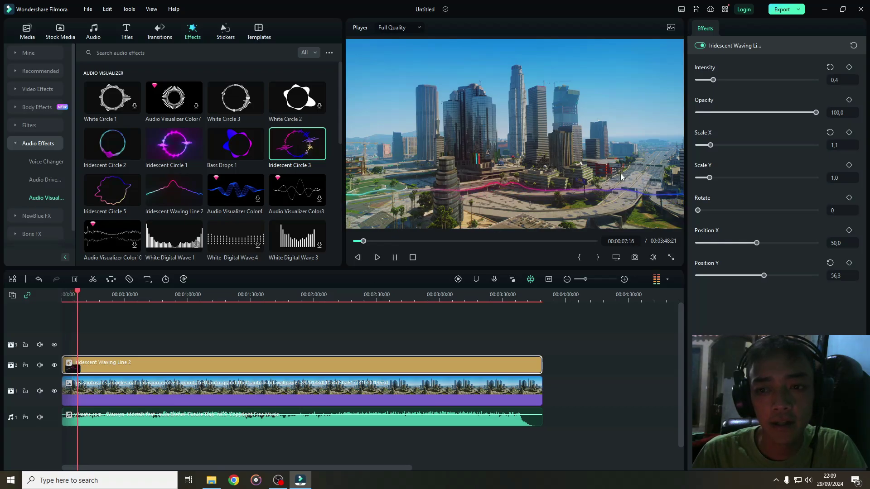
drag(714, 81, 711, 81)
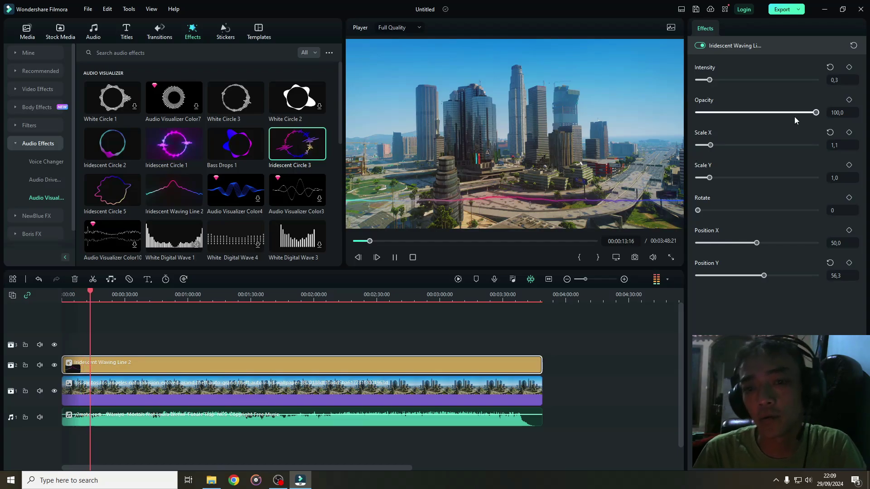
click(396, 257)
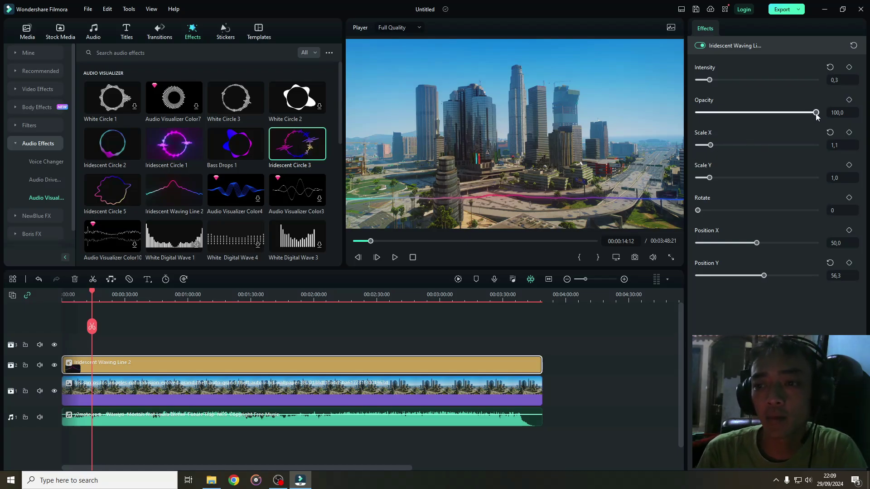
- Set the waving line's opacity to 80.8 and preview it in full screen
mouse_move(808, 114)
mouse_down()
mouse_move(743, 114)
mouse_move(845, 111)
mouse_move(779, 114)
mouse_move(799, 118)
mouse_up()
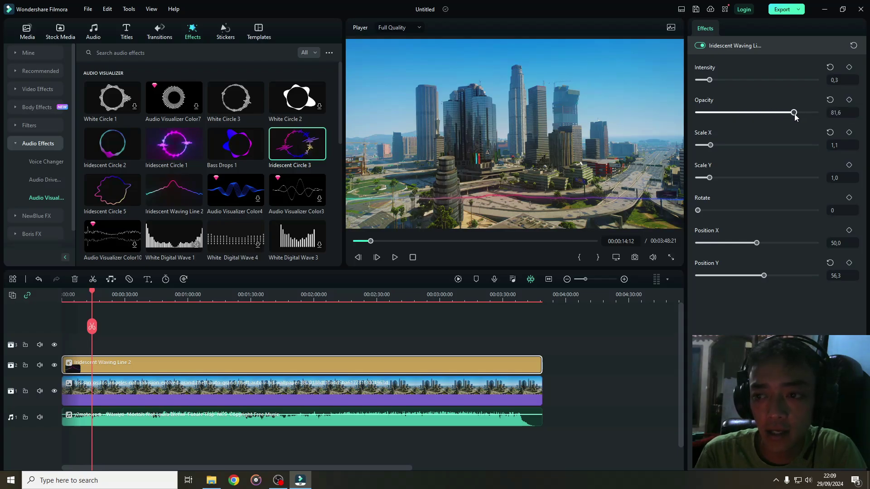
click(671, 258)
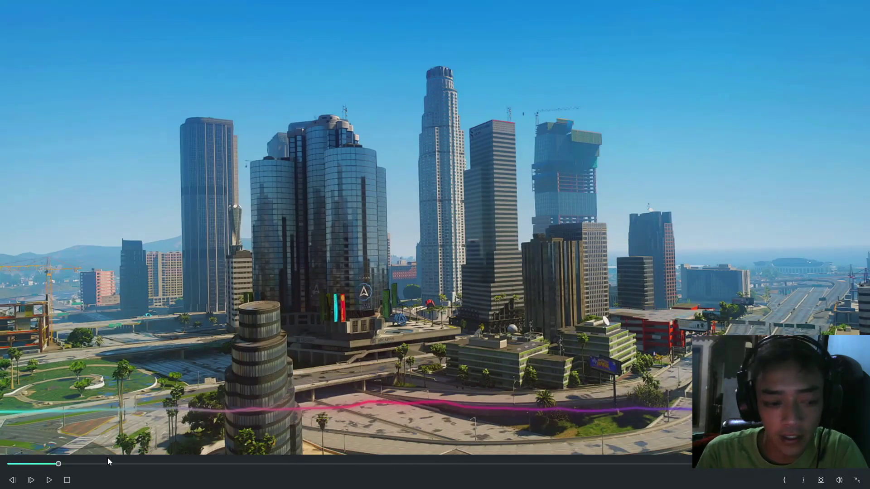
click(49, 483)
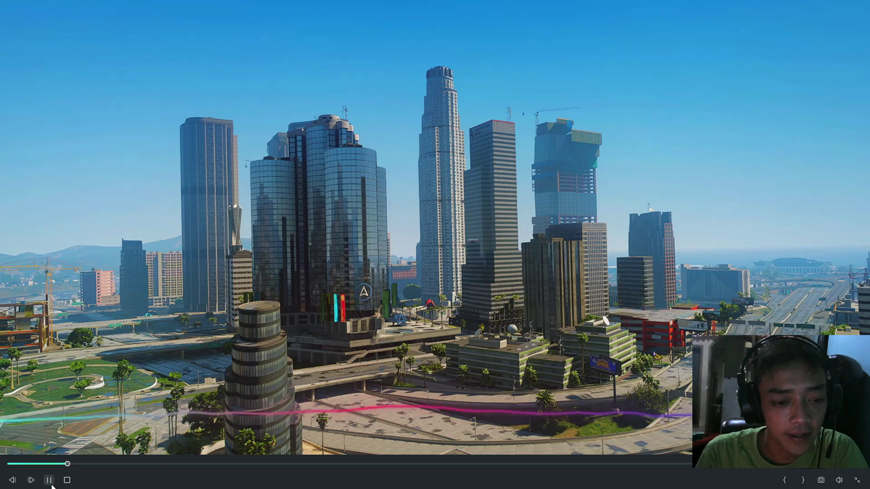
click(857, 480)
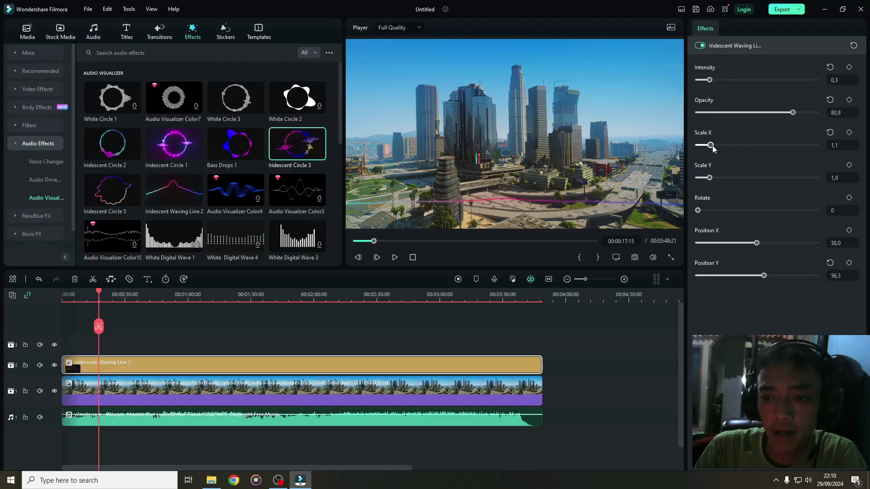
- Try Scale X at 1.0 and 1.2 on the waving line, checking it in full screen, and return it to 1.1
drag(713, 149, 709, 149)
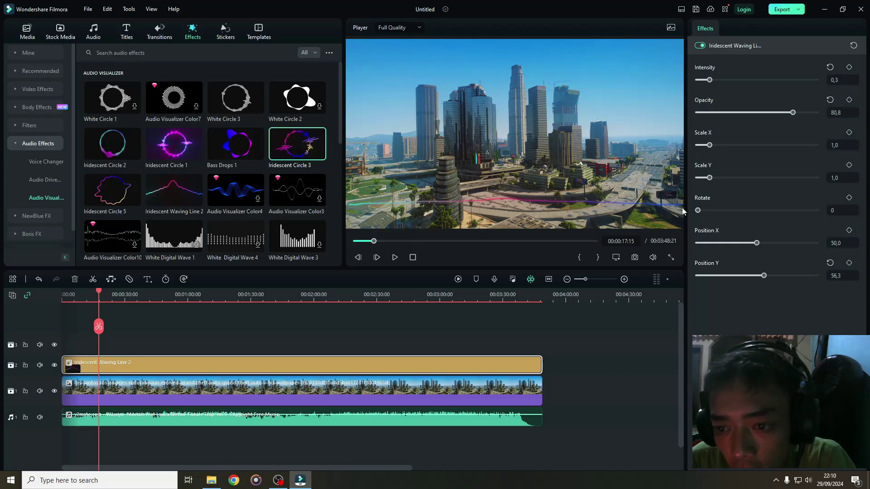
click(671, 257)
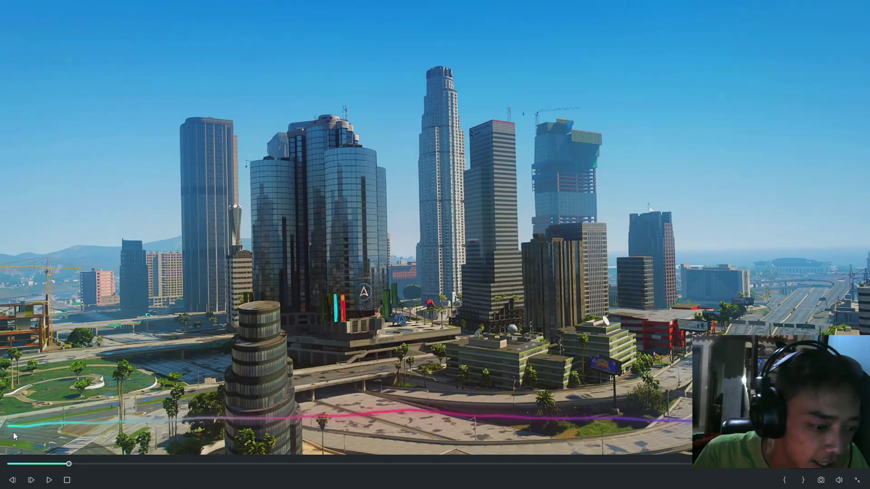
key(Escape)
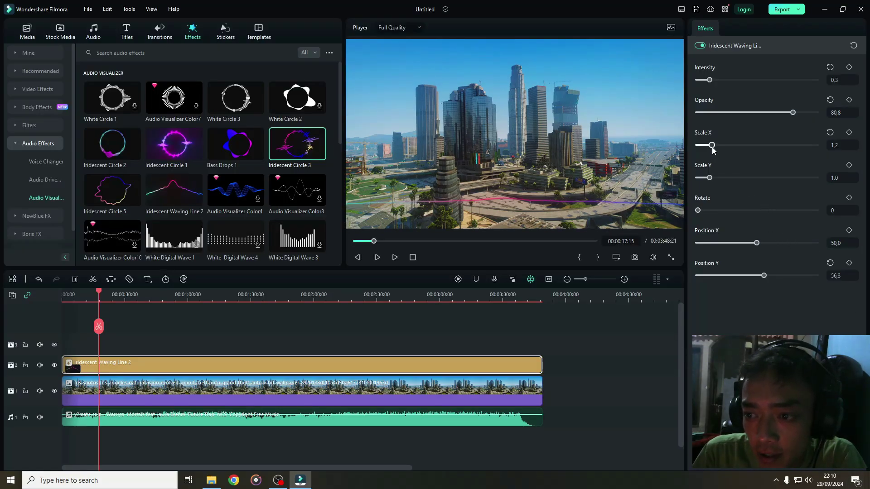
drag(711, 150, 712, 151)
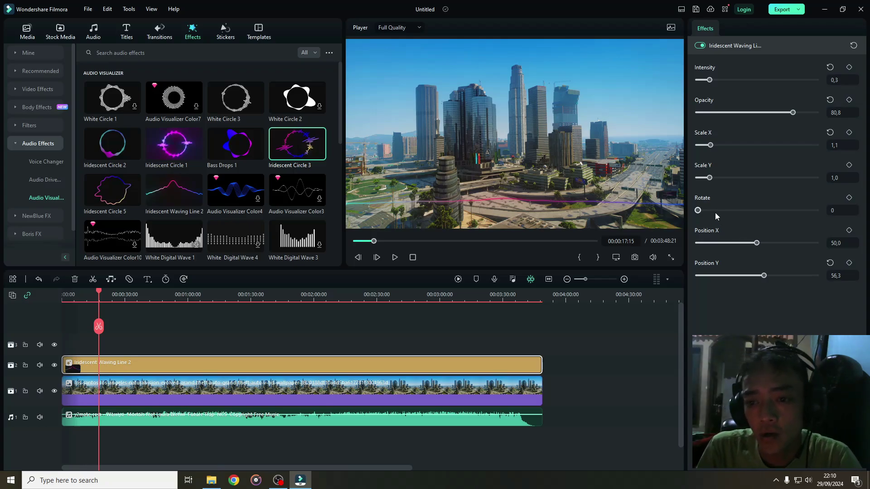
- Try changing the waving line's rotation and position, and return Rotate to 0, Position X to 50.0 and Position Y to 56.3
drag(700, 212, 700, 212)
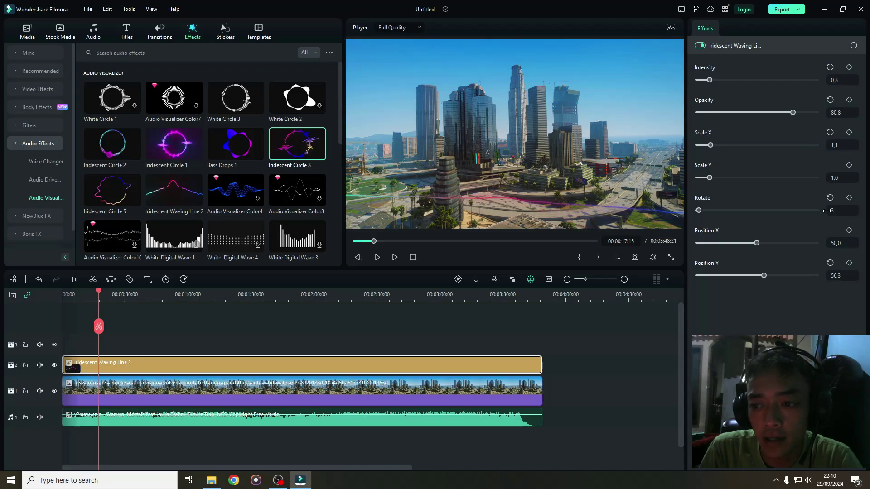
drag(828, 210, 820, 210)
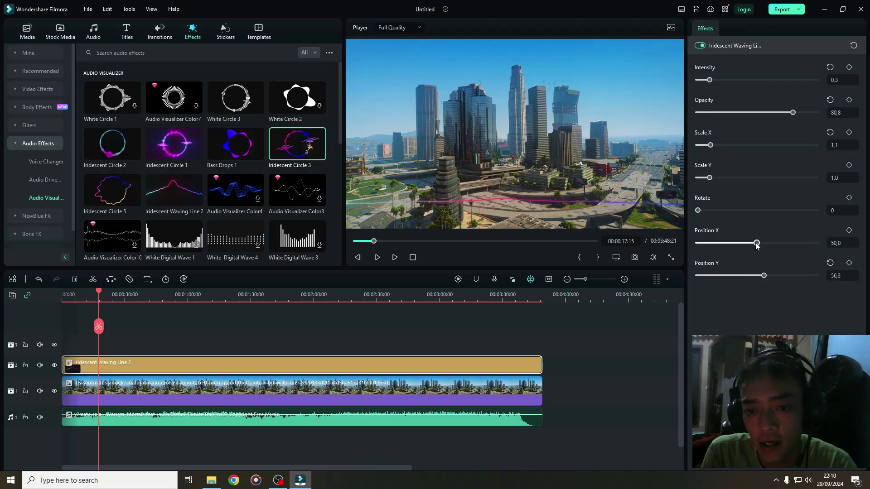
drag(756, 245, 758, 245)
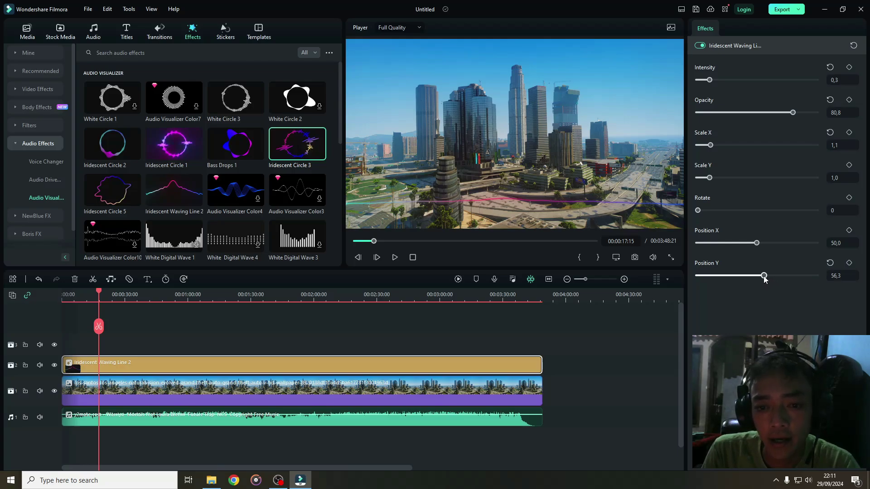
mouse_move(765, 278)
mouse_down()
mouse_move(748, 276)
mouse_move(809, 266)
mouse_move(765, 270)
mouse_up()
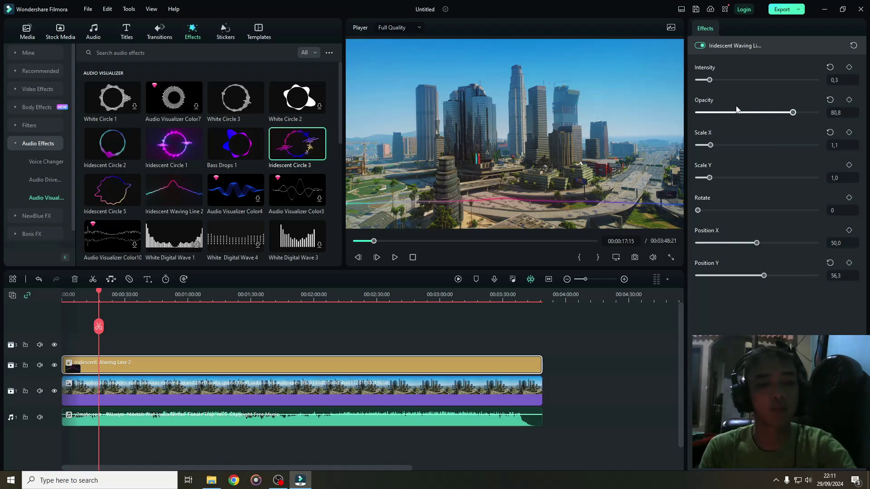
- Add the Iridescent Circle 3 visualizer at the start of the track above the waving line
mouse_move(290, 155)
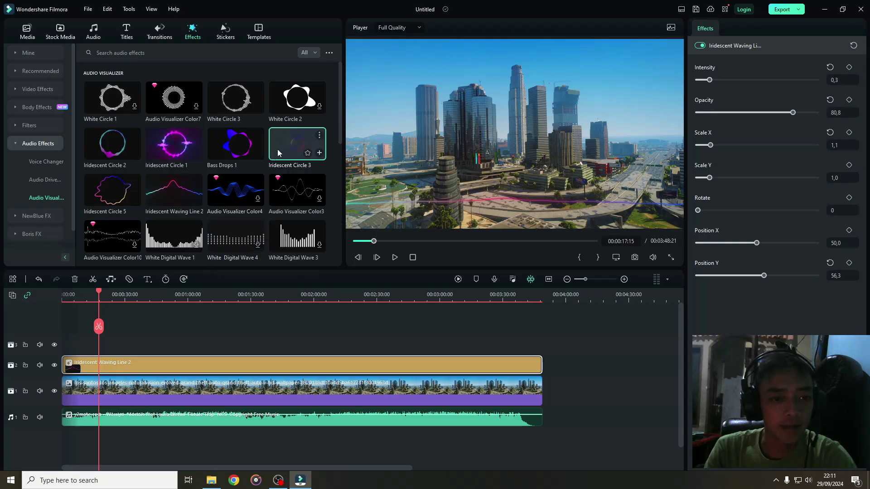
drag(279, 149, 66, 347)
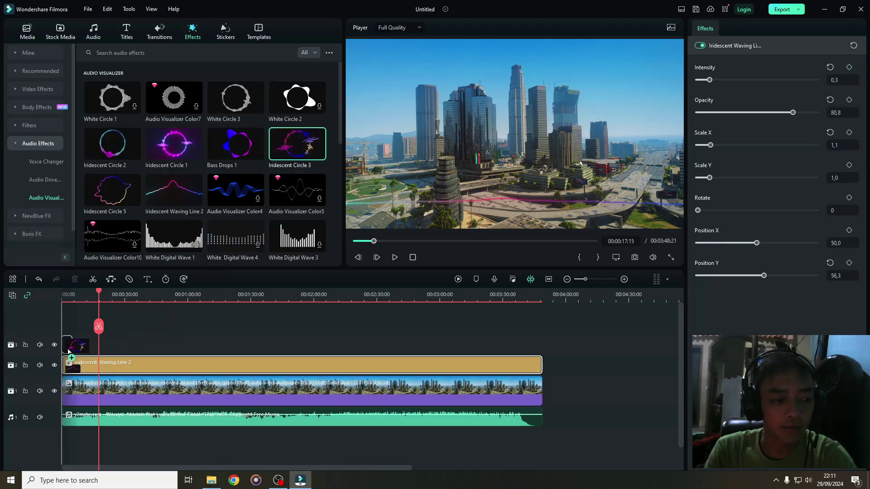
- Import the Watermark image from Youtube > Foto bahan on drive E and place it above the waving line for the song's full length
click(27, 31)
click(116, 98)
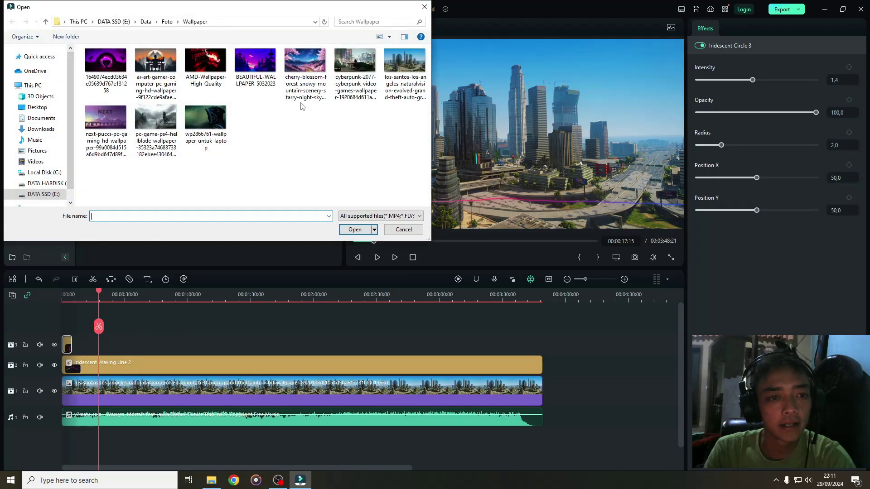
click(63, 192)
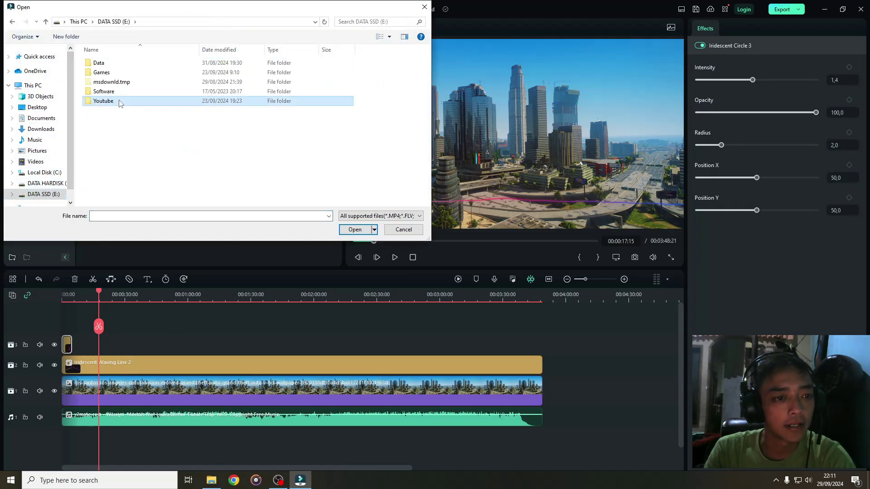
double_click(119, 100)
double_click(171, 74)
scroll(254, 136, down, 1)
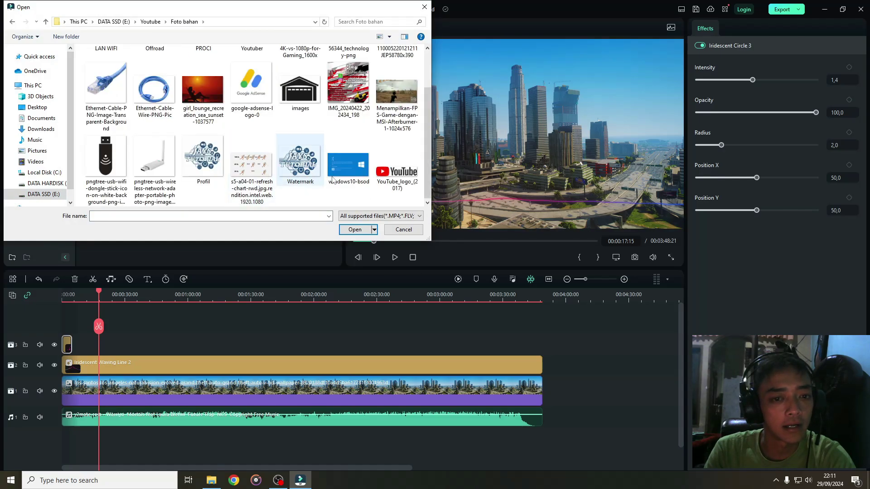
click(292, 161)
double_click(293, 161)
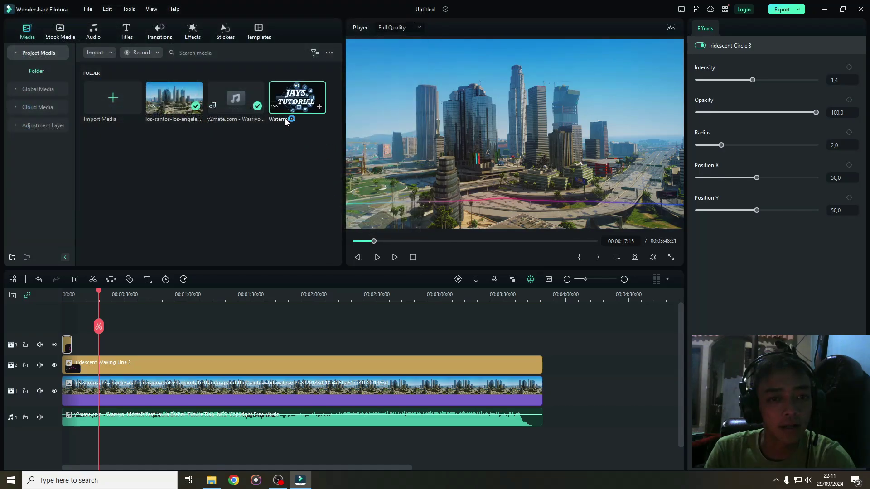
drag(284, 117, 542, 377)
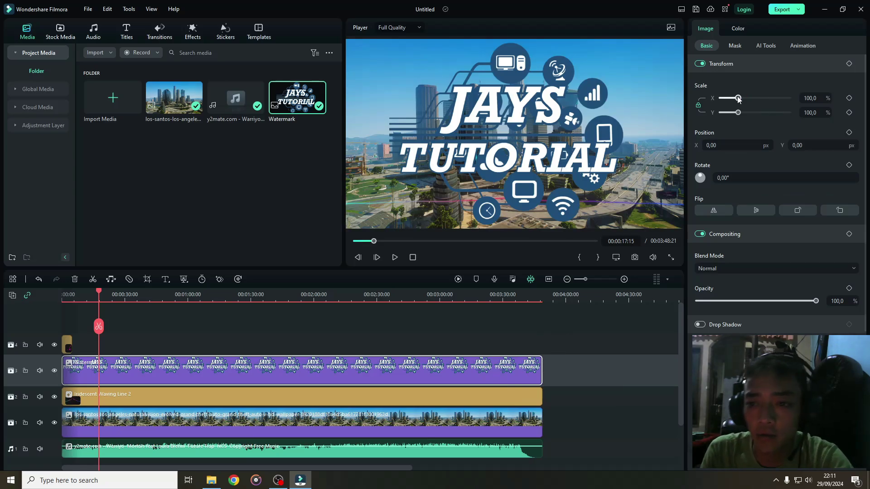
- Scale the watermark to 23.6% and move it to about X 574, Y 127 in the upper-right part of the image
drag(739, 99, 725, 99)
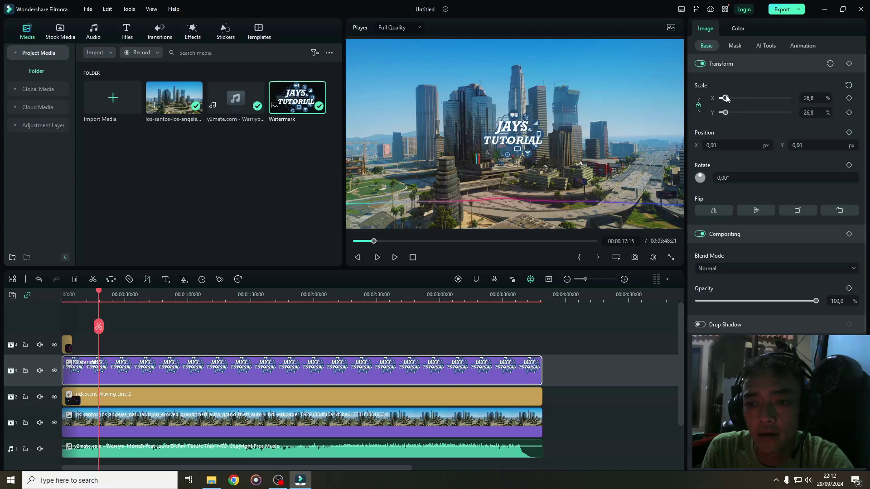
drag(726, 99, 724, 99)
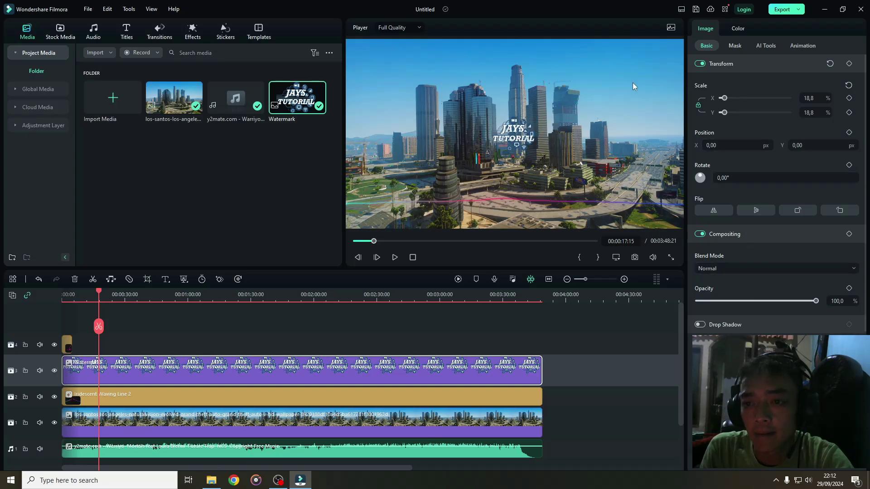
click(517, 137)
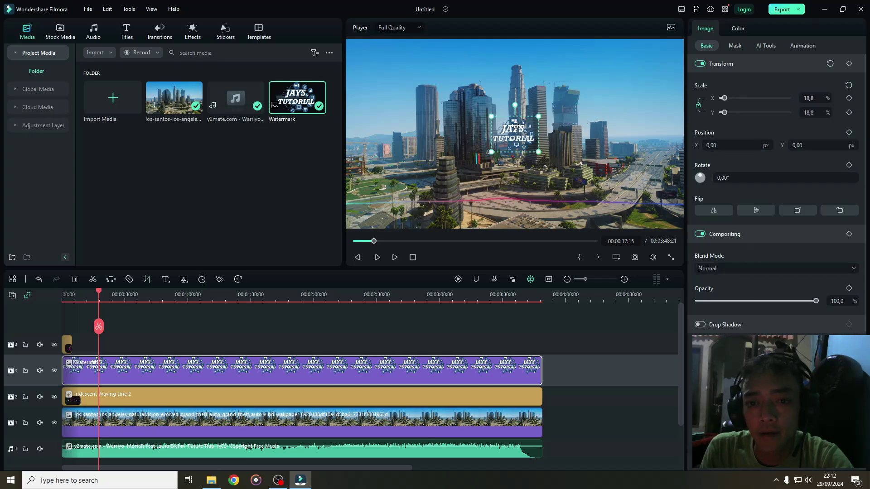
drag(516, 126, 617, 114)
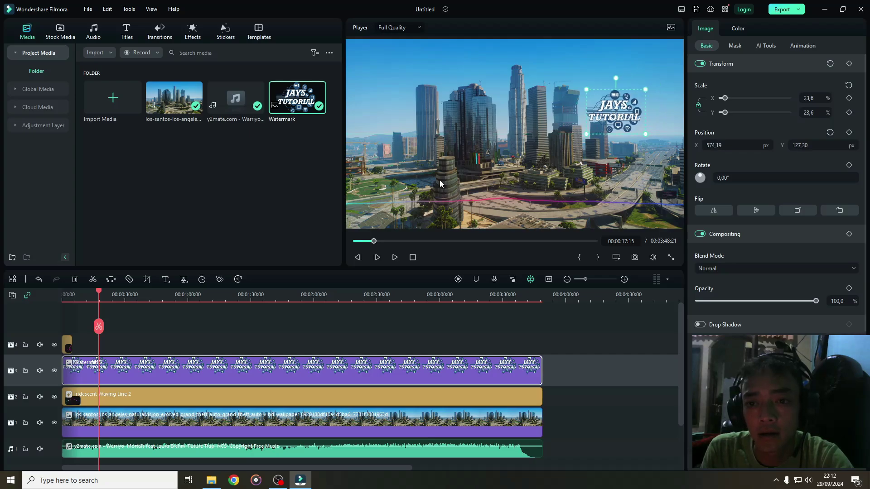
- Extend the Iridescent Circle 3 effect to the end of the song
click(68, 345)
drag(213, 342, 542, 342)
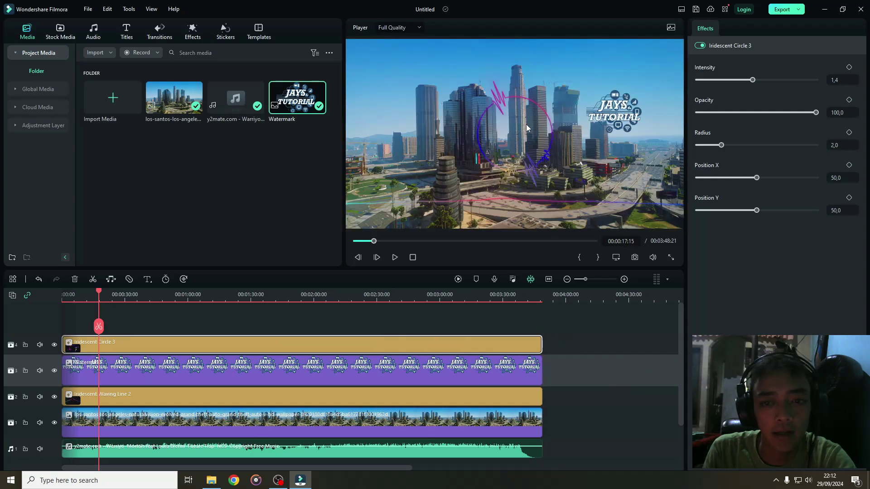
click(589, 161)
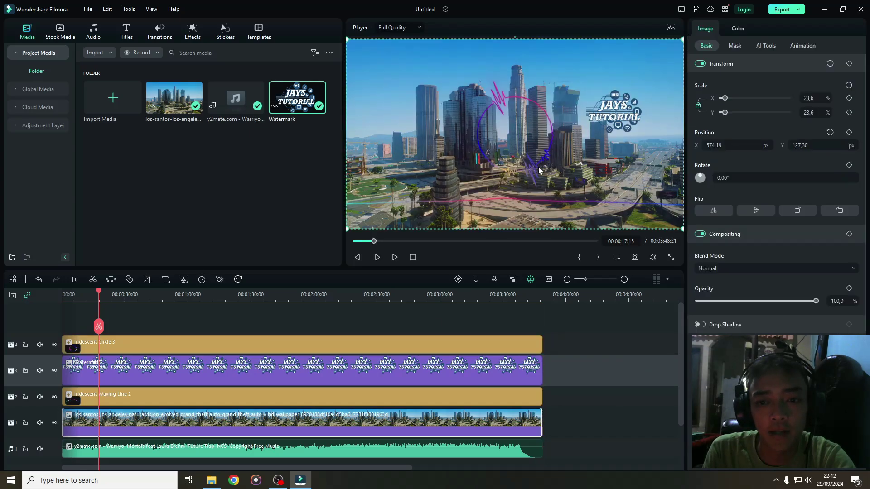
- Set the Iridescent Circle 3 effect's intensity to 1.3 and its opacity to 80.0
click(229, 345)
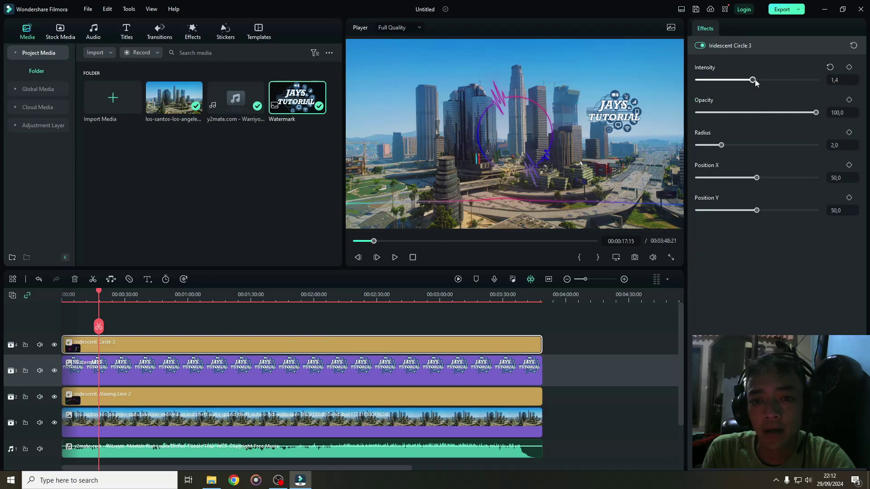
mouse_move(756, 83)
mouse_down()
mouse_move(729, 83)
mouse_move(757, 83)
mouse_up()
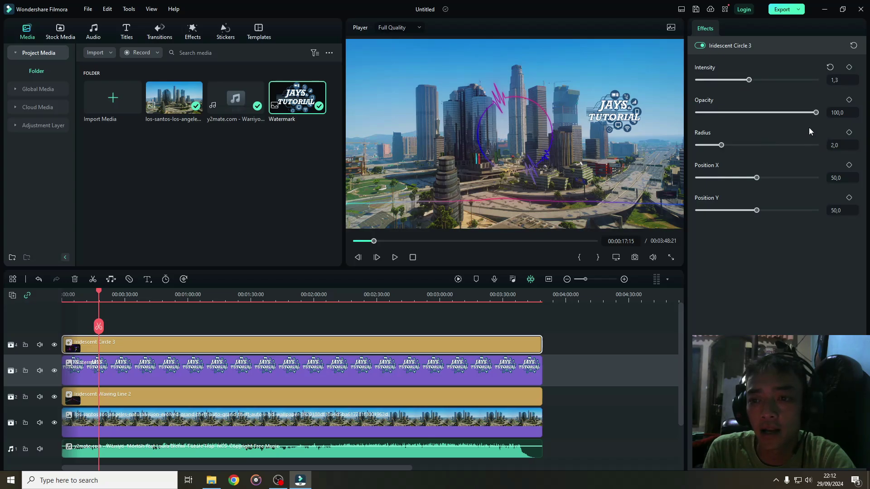
drag(813, 115, 790, 114)
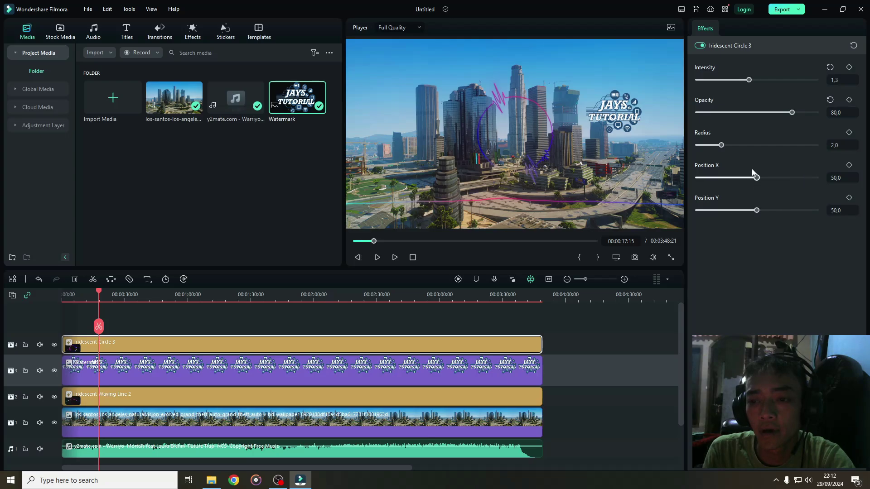
- Set the Iridescent Circle 3 effect's radius to 1.8 and position it around the watermark logo at X 64.8, Y 43.7
mouse_move(722, 146)
mouse_down()
mouse_move(746, 145)
mouse_move(719, 145)
mouse_up()
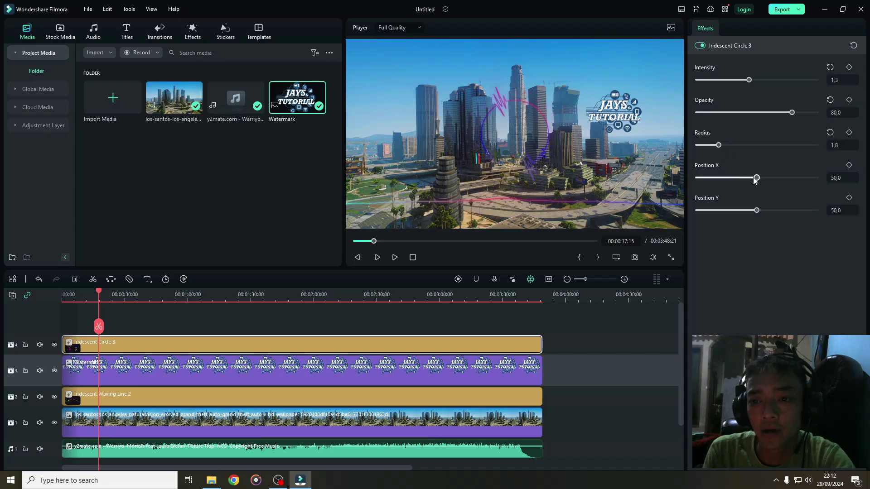
drag(756, 178, 774, 175)
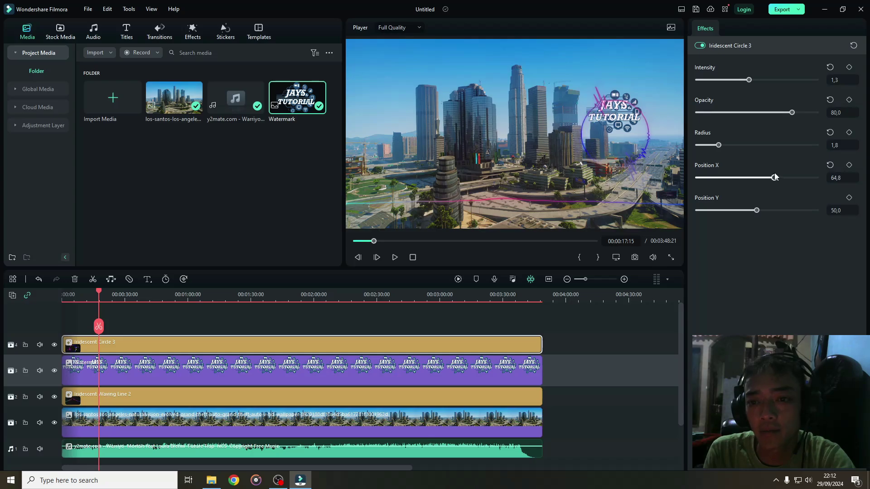
drag(757, 211, 750, 210)
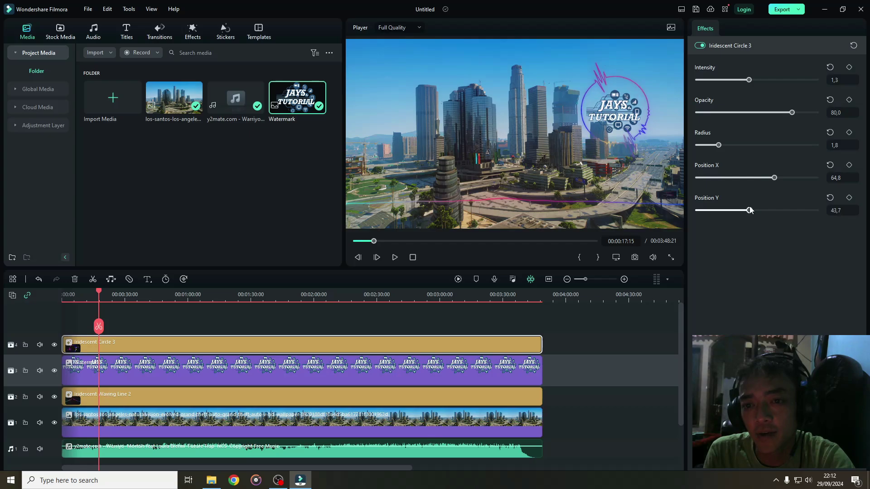
drag(751, 212, 751, 211)
- Play the visualizer in full screen to check the effects around the watermark and pause the playback
click(394, 257)
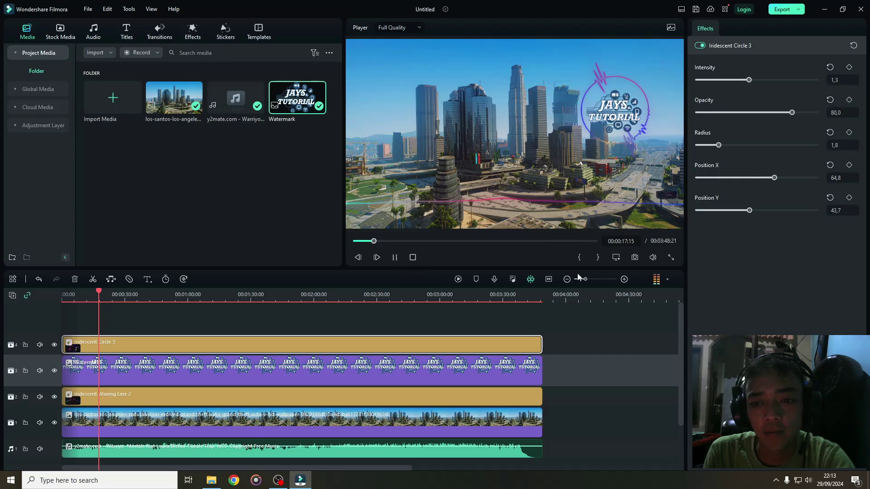
click(669, 258)
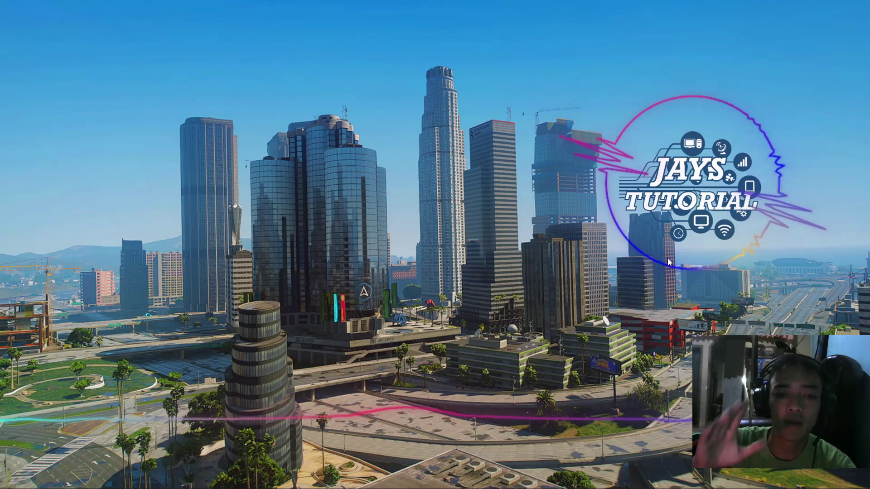
mouse_move(330, 476)
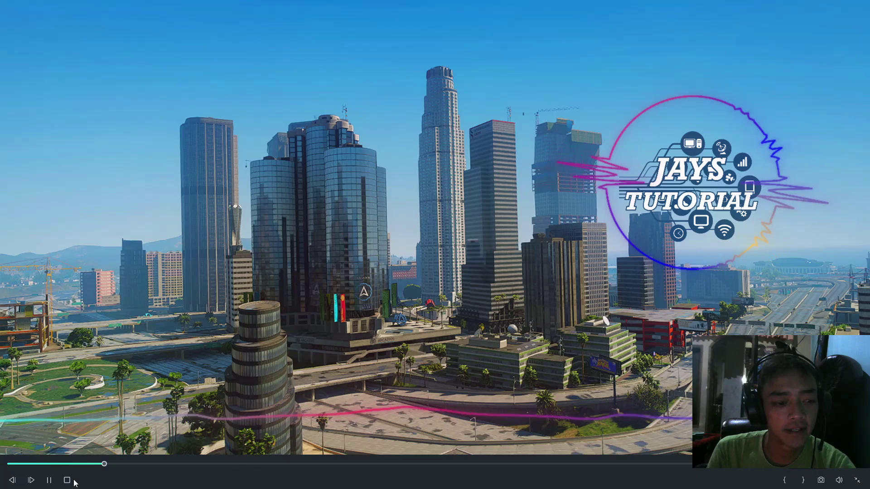
click(49, 480)
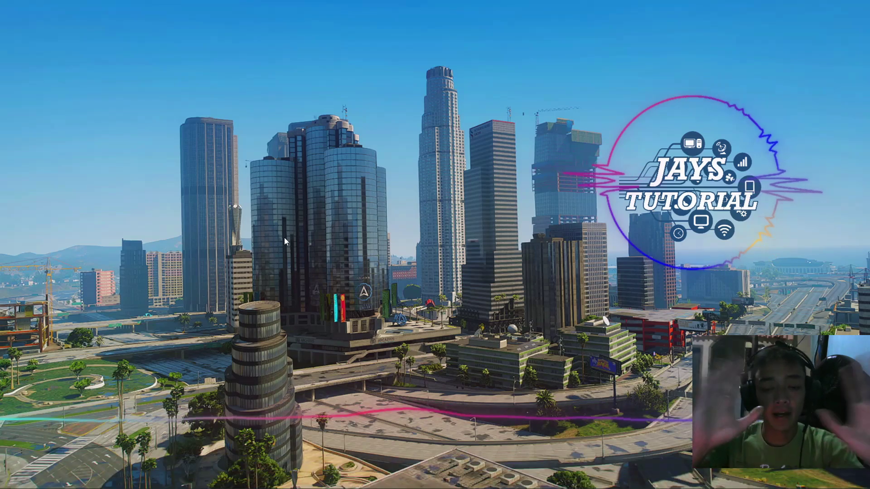